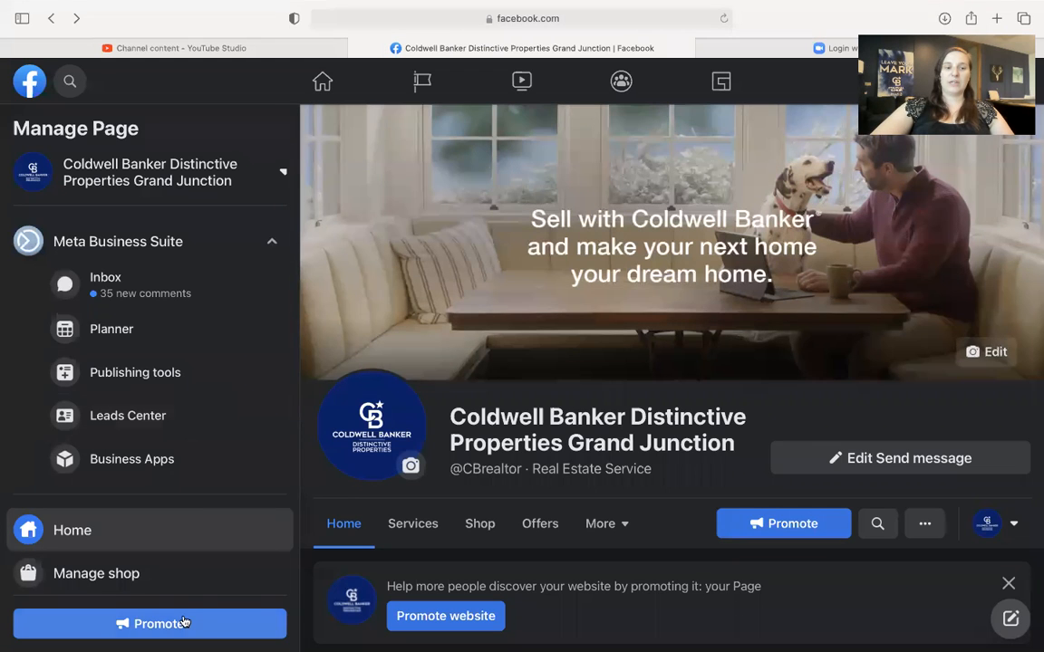
Step: Start a new ad for the Coldwell Banker Distinctive Properties Grand Junction page from its Promote options
scroll(200, 501, down, 6)
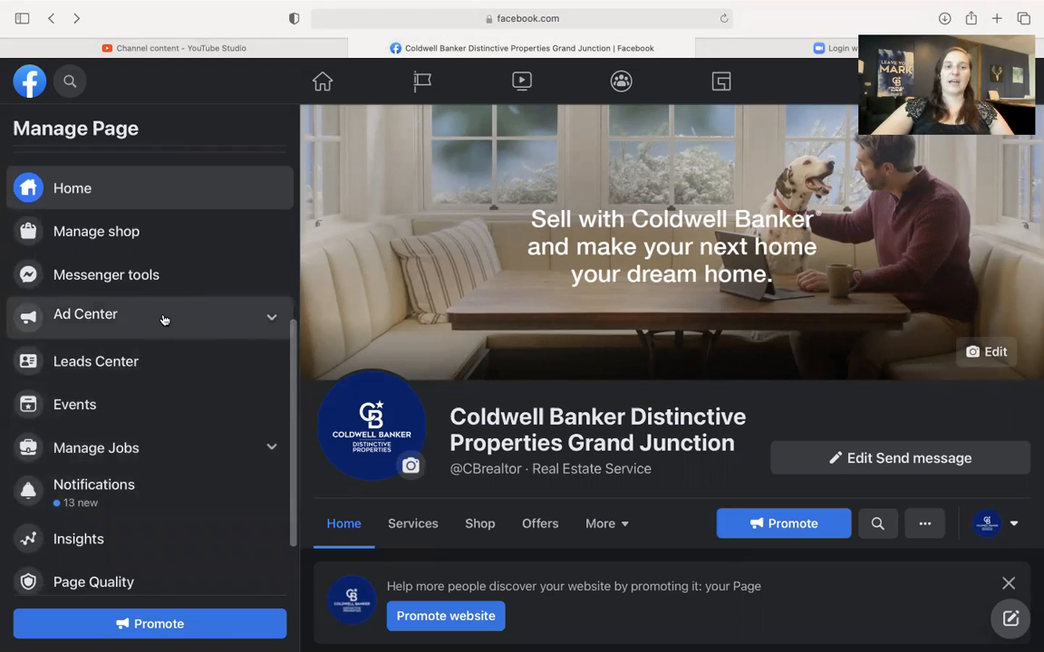
scroll(534, 355, down, 5)
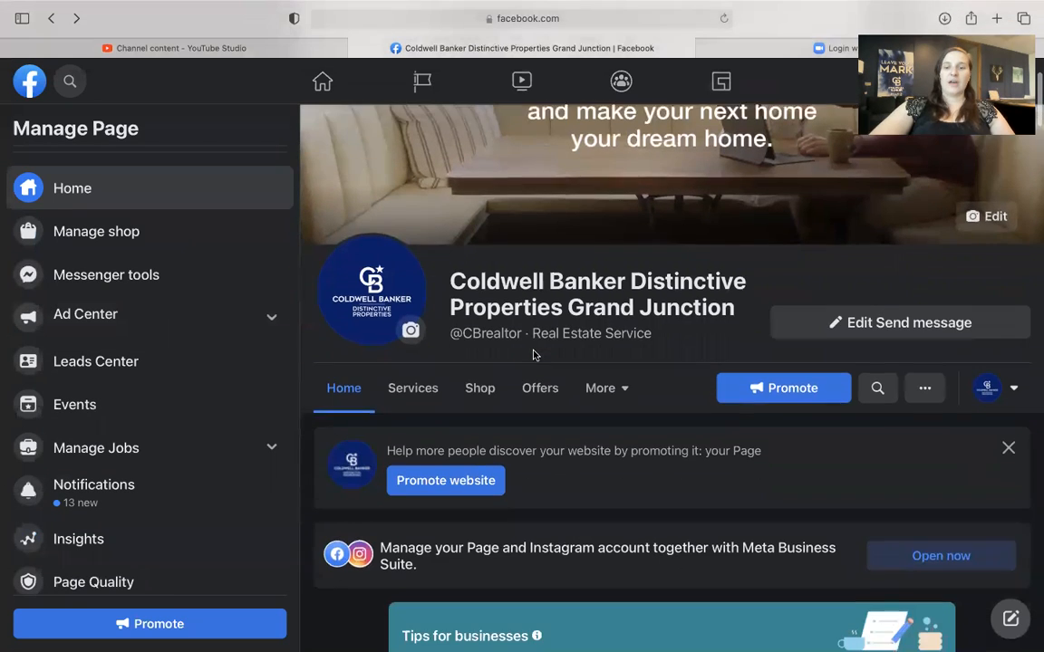
scroll(534, 354, down, 10)
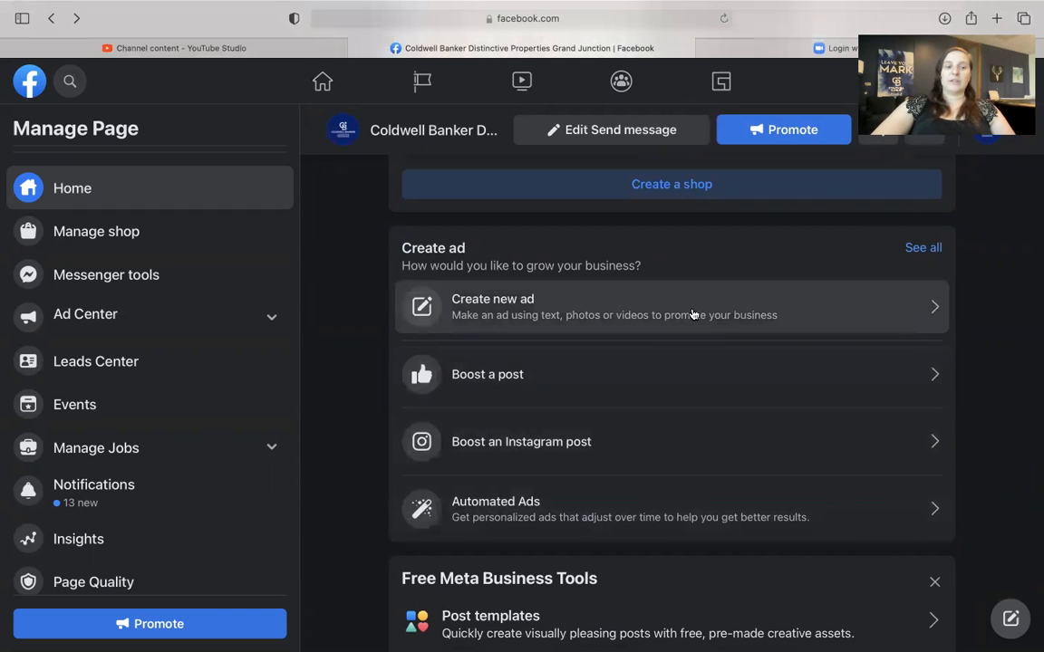
click(128, 624)
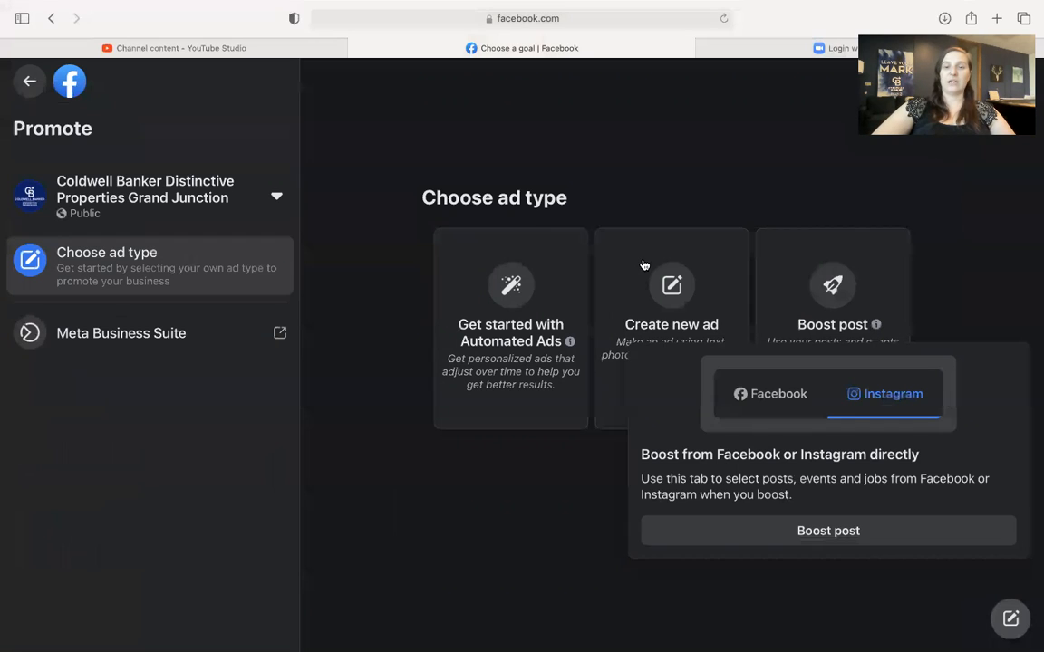
click(667, 296)
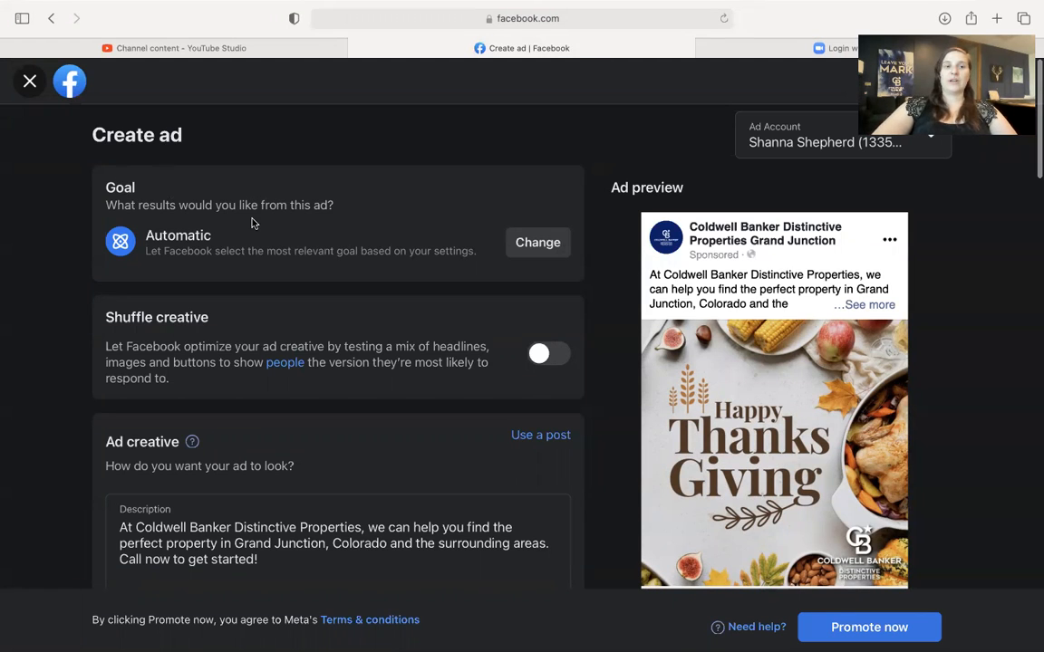
Step: Change the ad's goal to Get more leads and save it
click(535, 243)
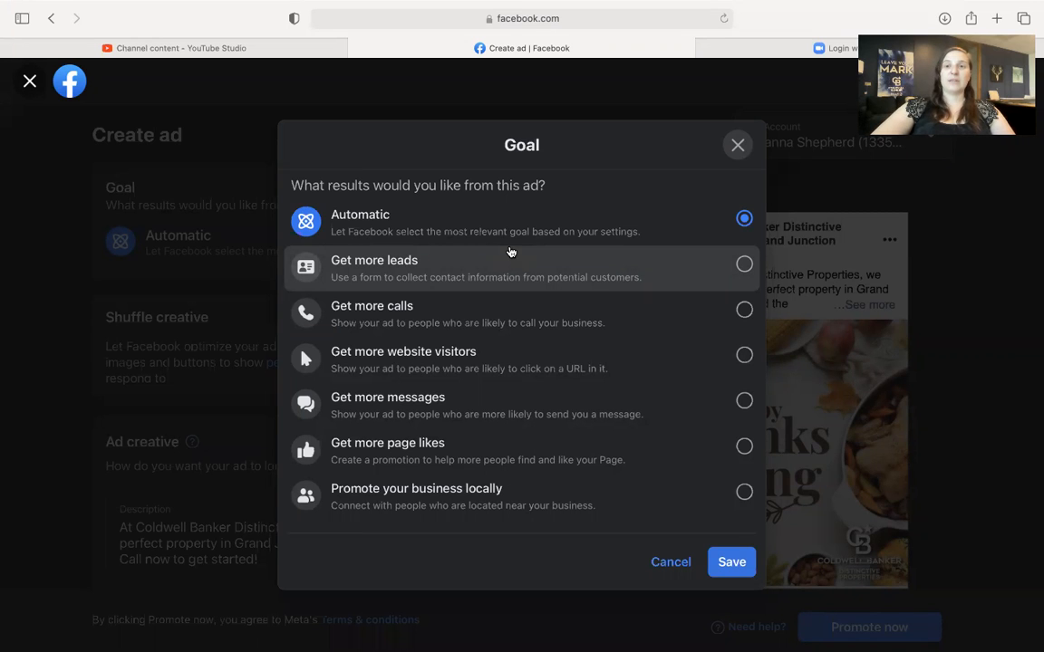
click(496, 272)
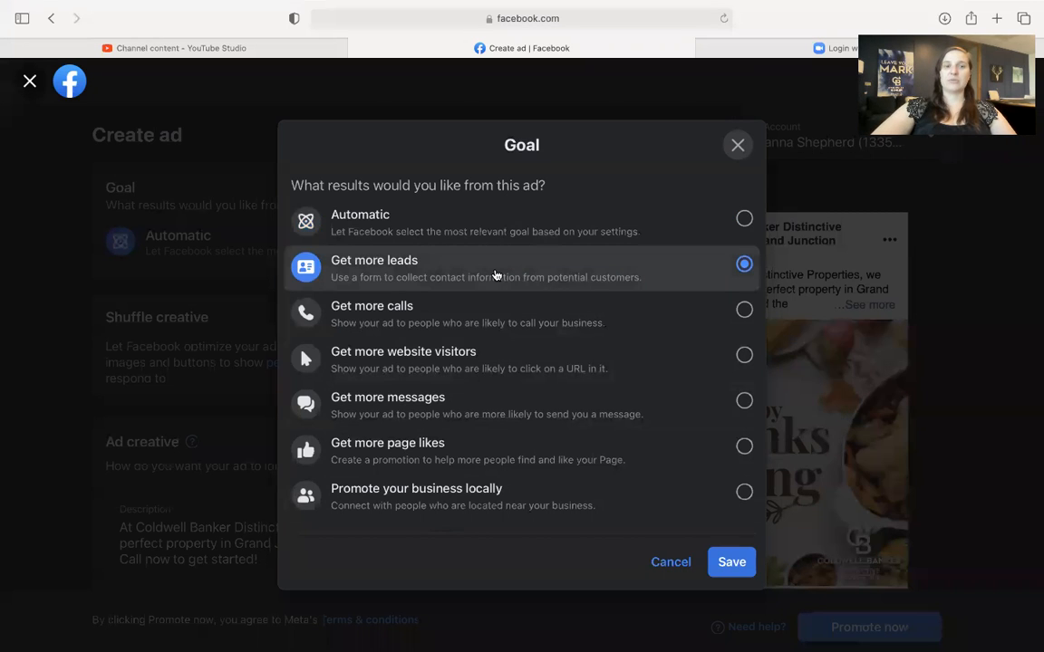
click(733, 562)
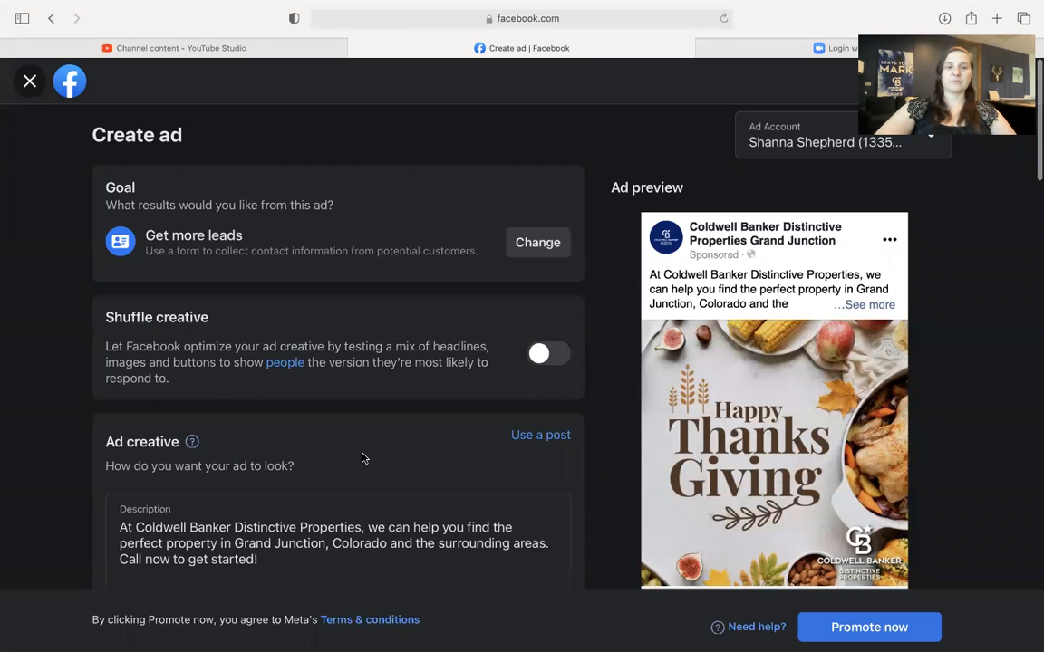
Step: Examine the ad creative's description text and media section, comparing them with the ad preview
scroll(363, 458, down, 5)
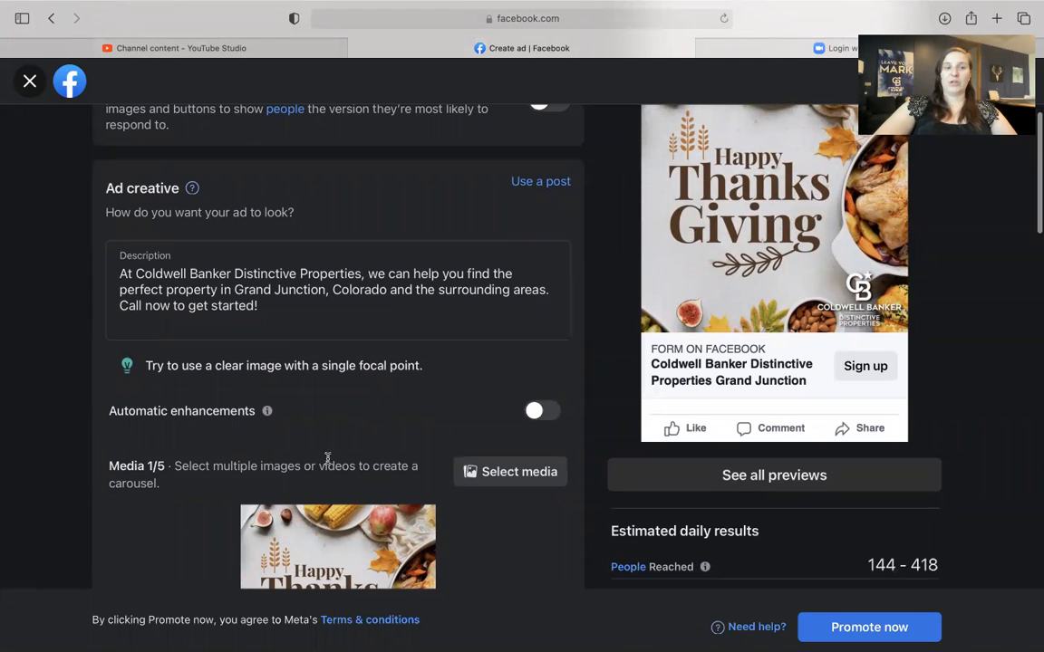
click(263, 306)
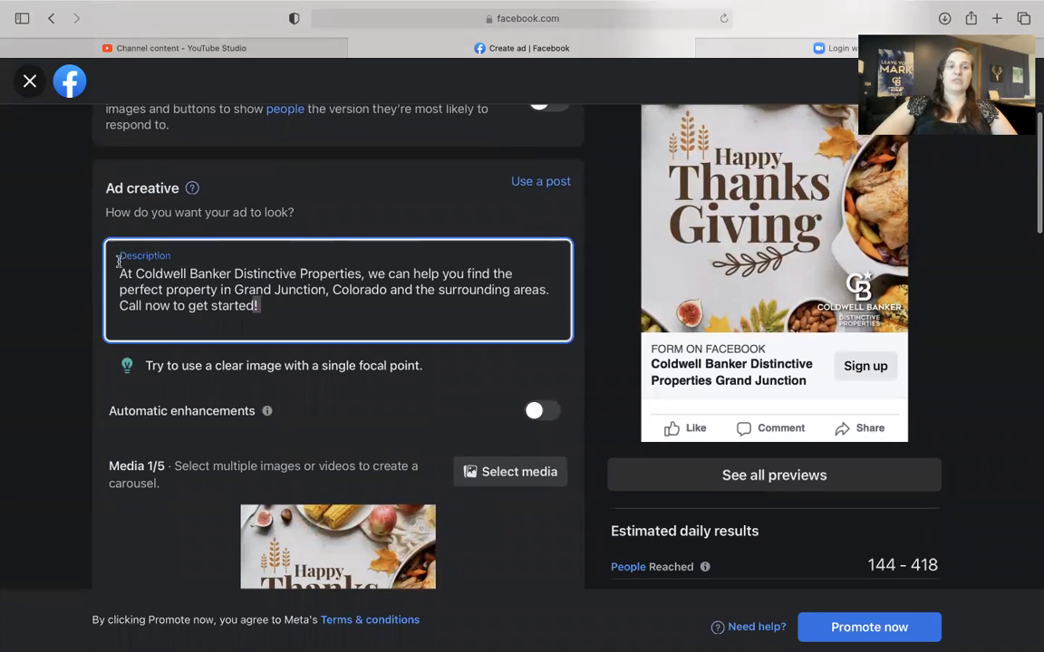
key(super+a)
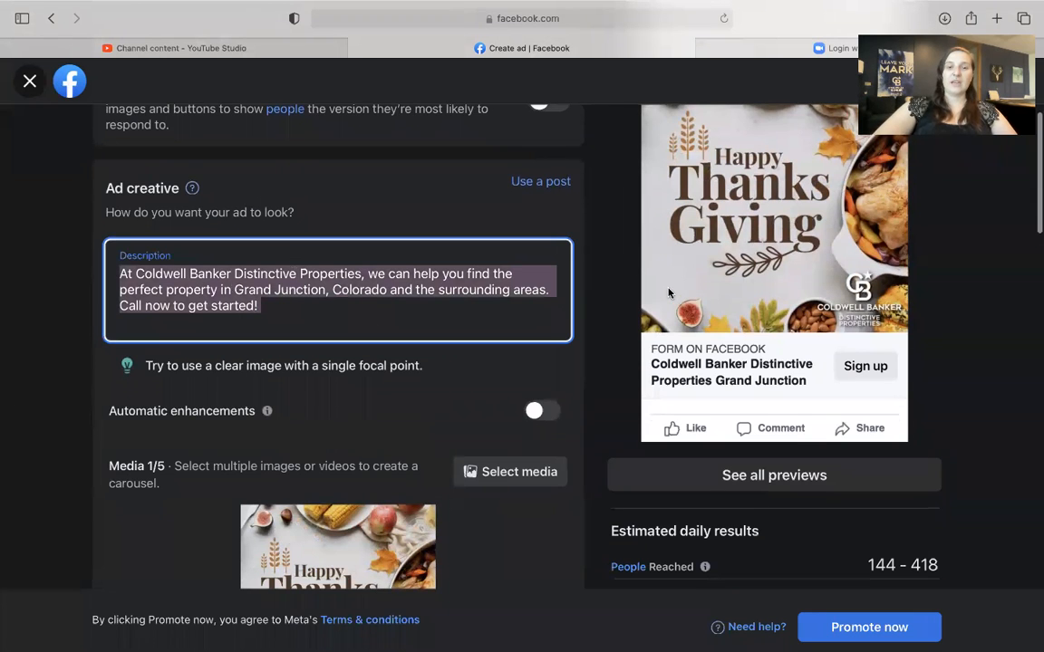
scroll(669, 292, up, 3)
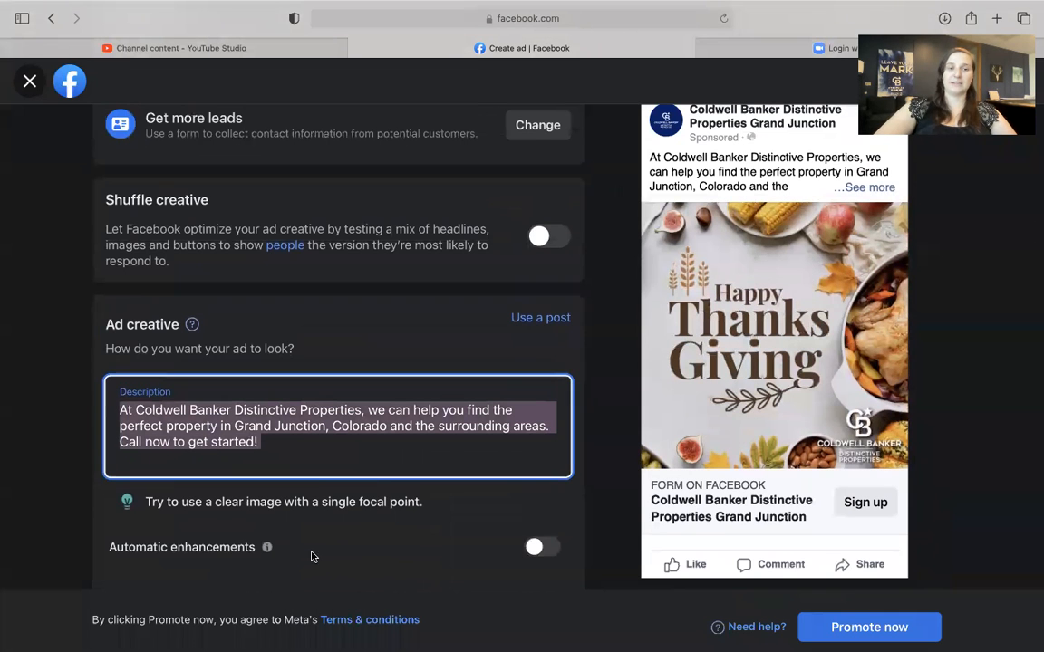
click(317, 477)
scroll(322, 467, down, 6)
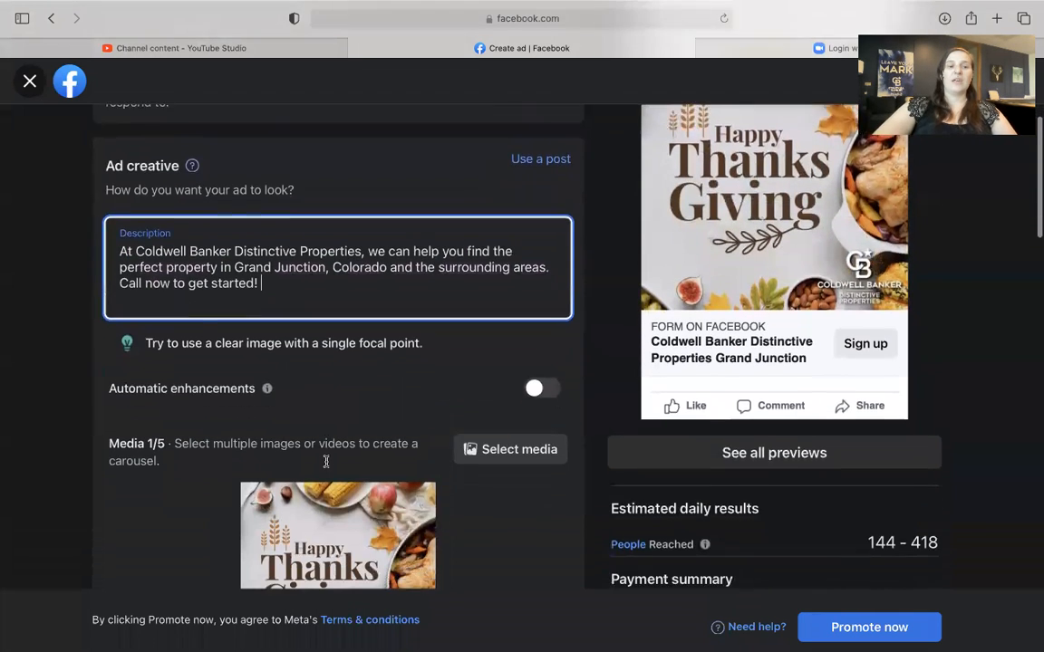
scroll(325, 461, down, 2)
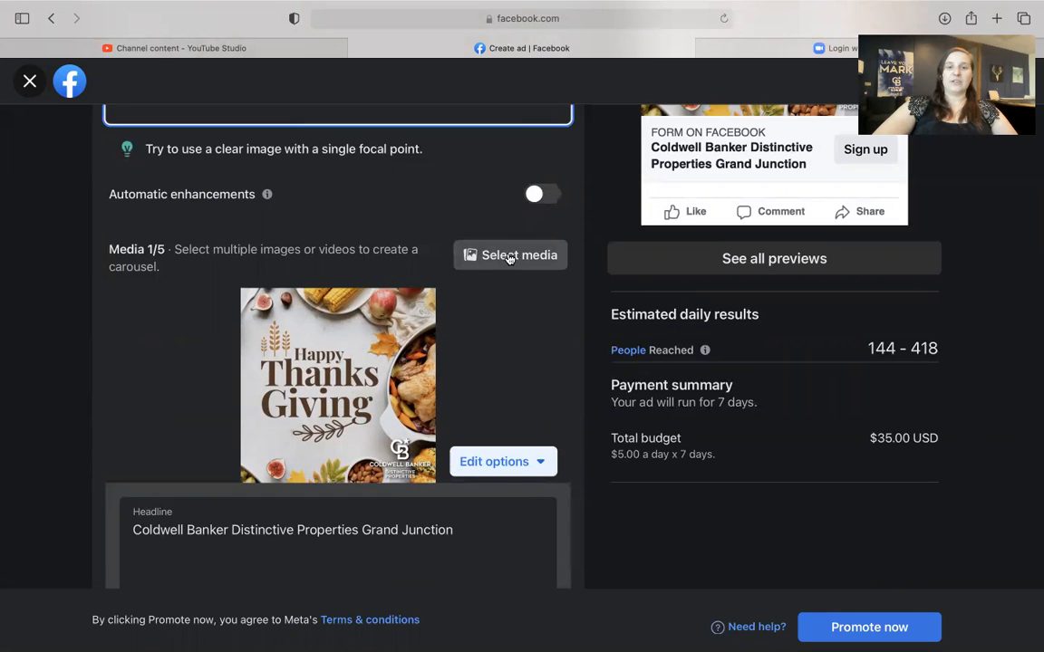
scroll(598, 490, up, 5)
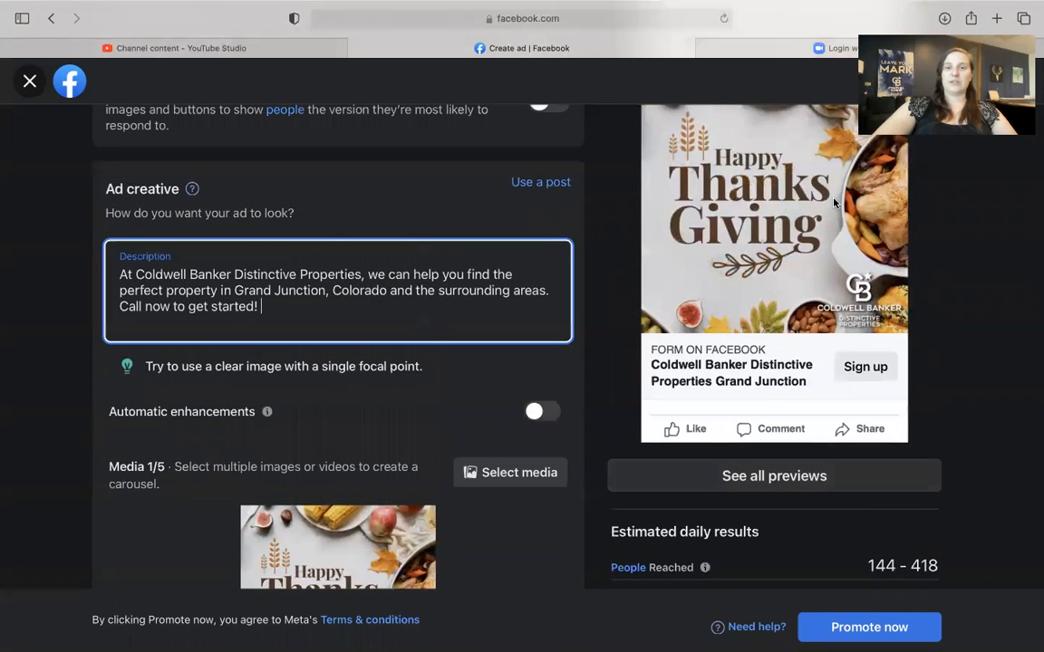
Step: Open the ad's media selection and look through the Instagram, Page and Ad account sources, including the account's videos and images
scroll(480, 413, down, 4)
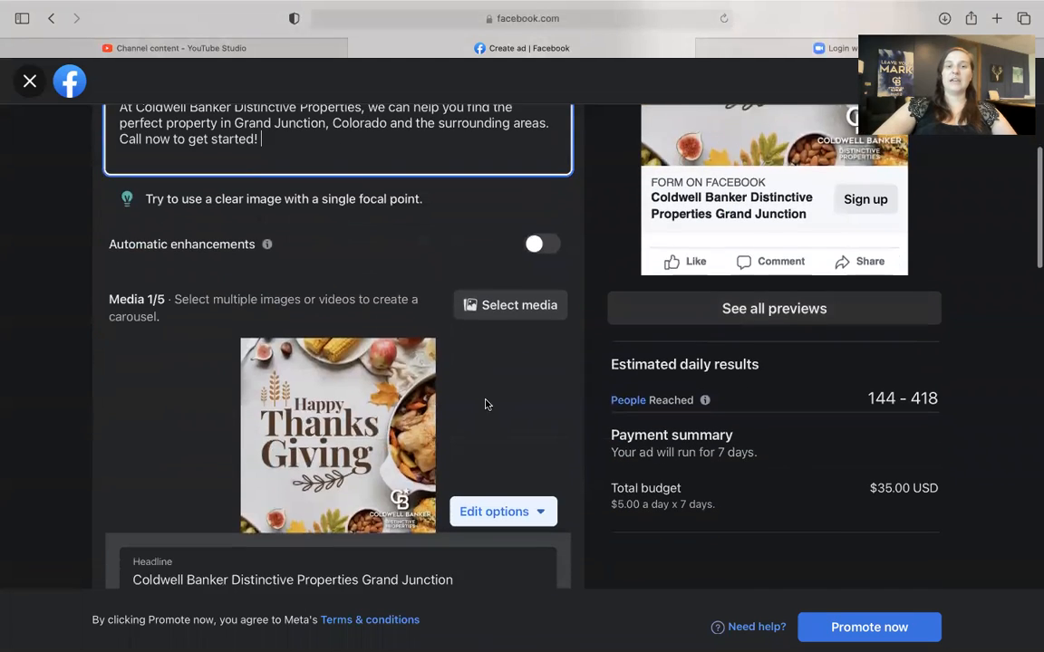
click(505, 305)
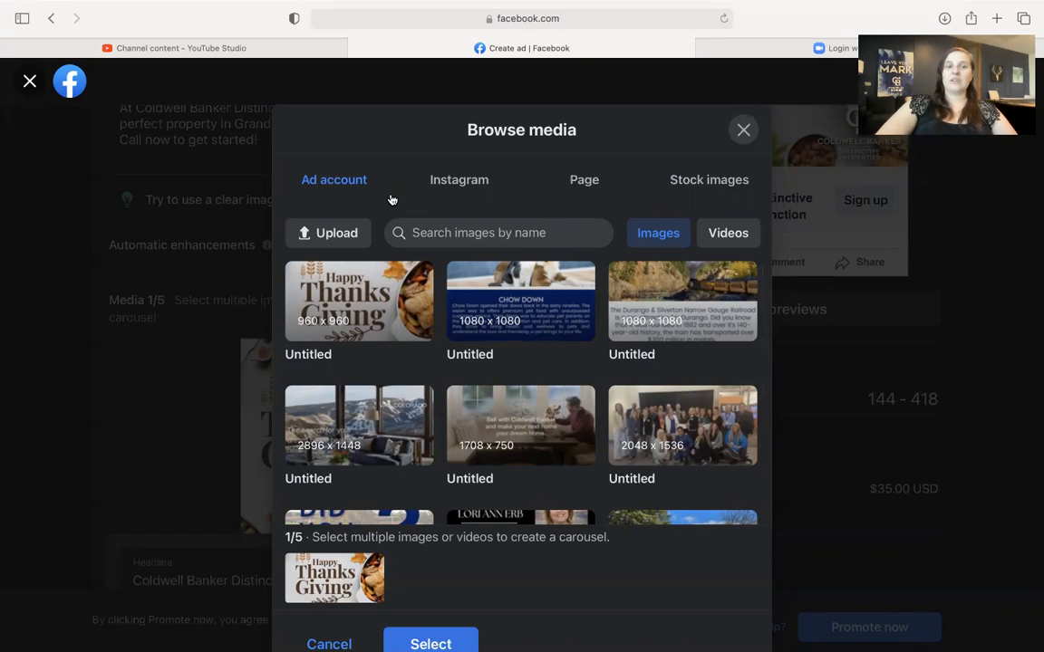
click(472, 193)
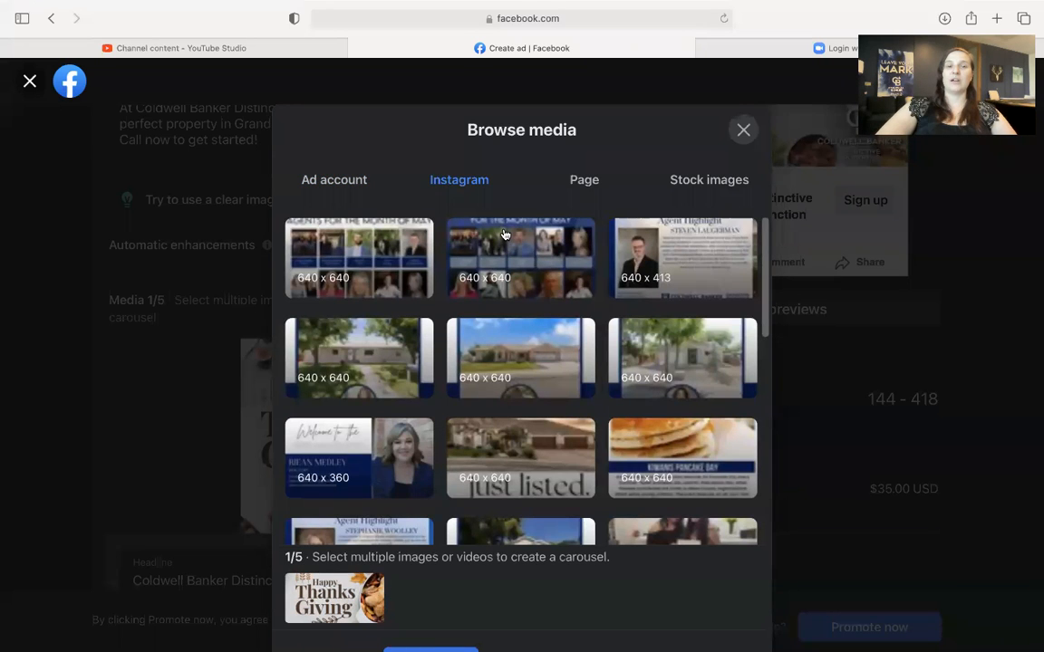
click(581, 185)
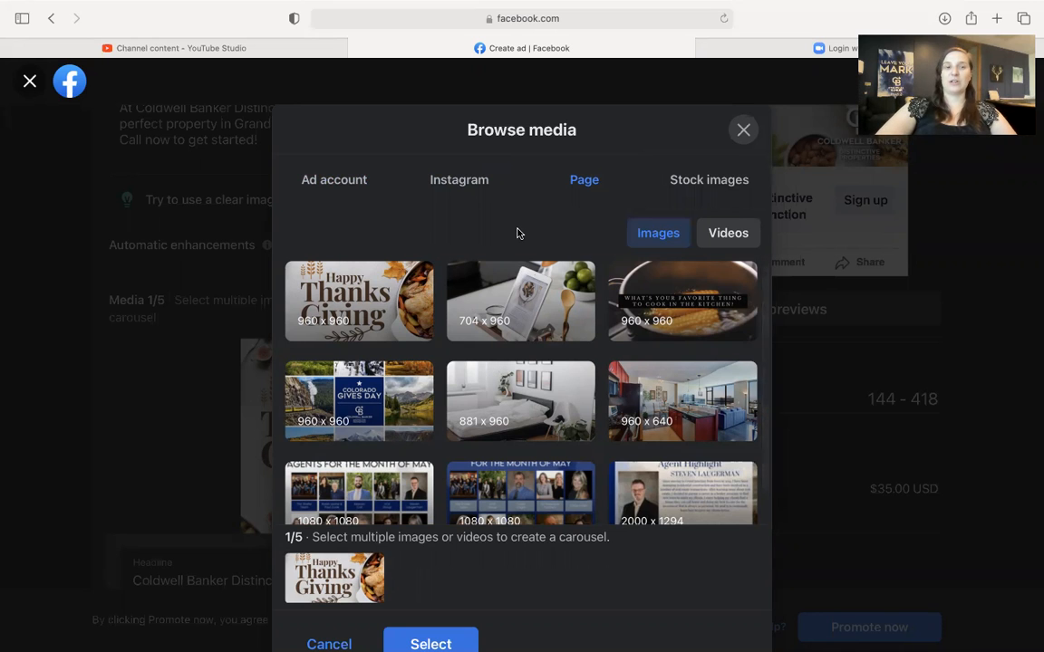
click(331, 179)
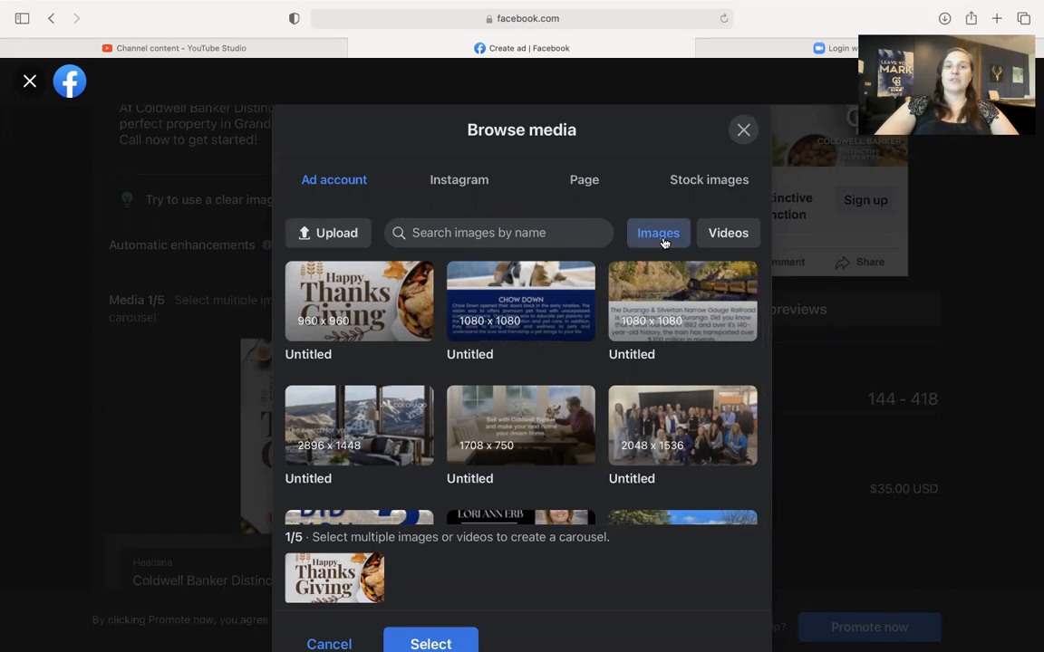
click(724, 238)
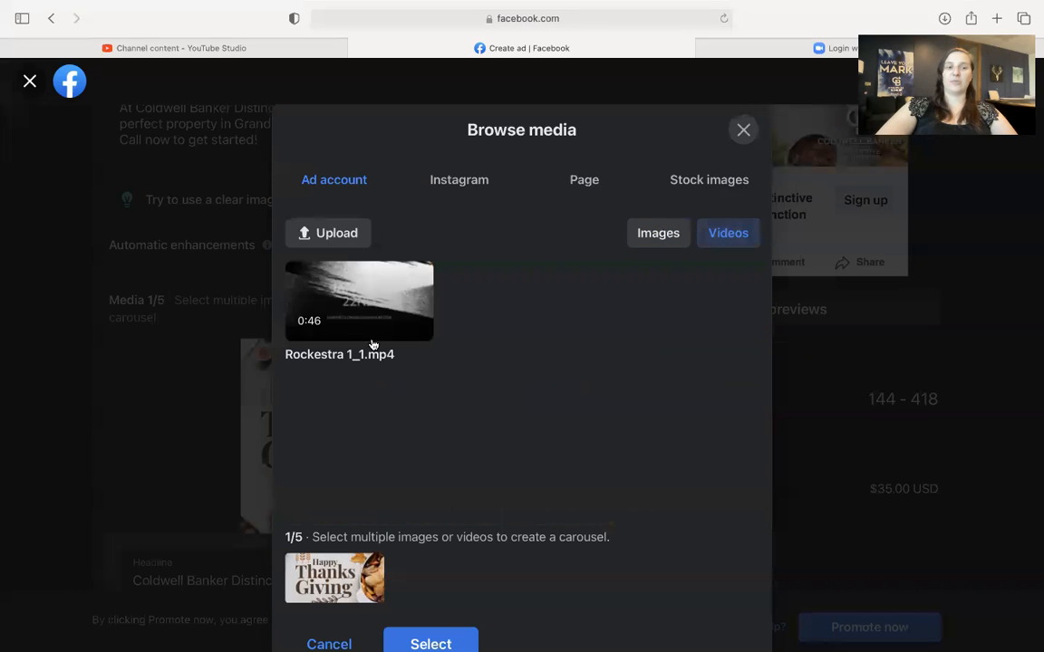
click(675, 235)
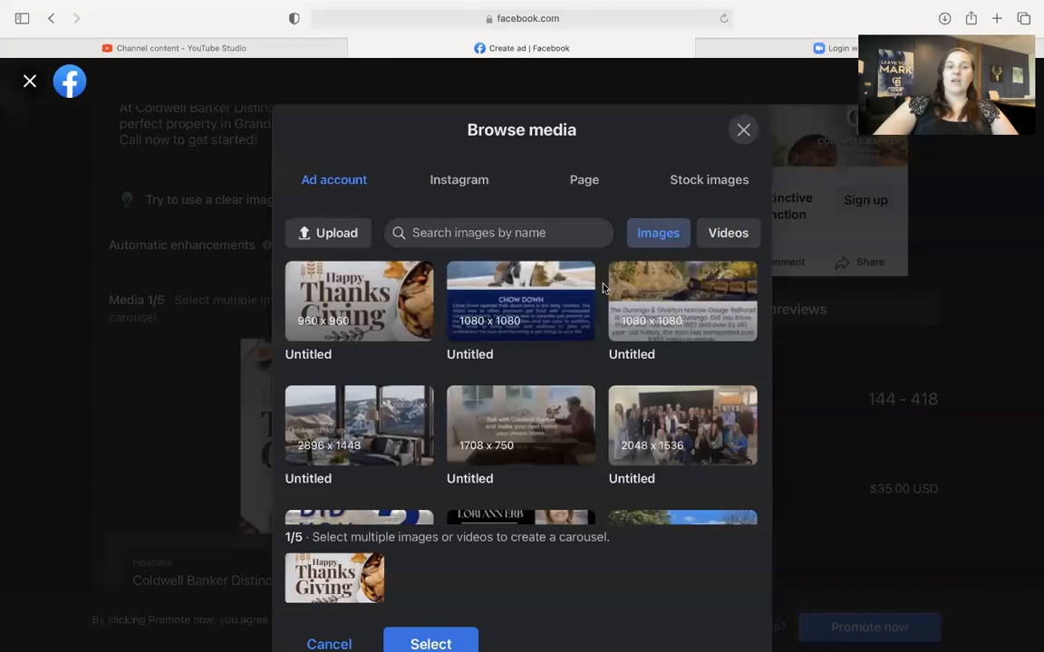
Step: Replace the Thanksgiving image with a four-image carousel: Chow Down, the Durango train, the group photo and the Sell with Coldwell Banker picture
scroll(495, 396, down, 2)
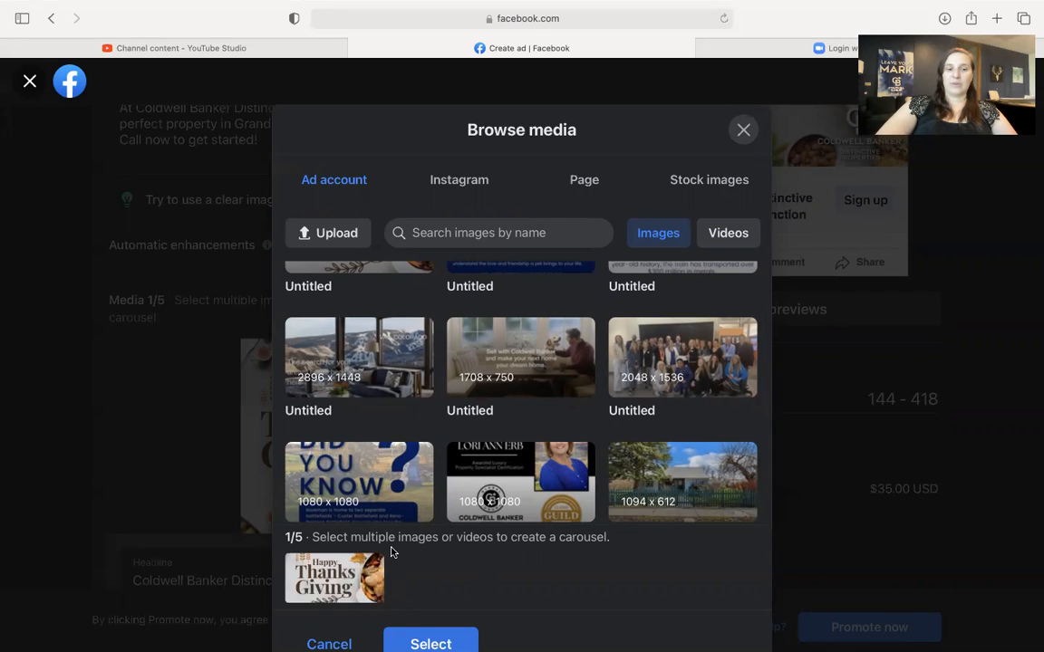
scroll(391, 553, down, 2)
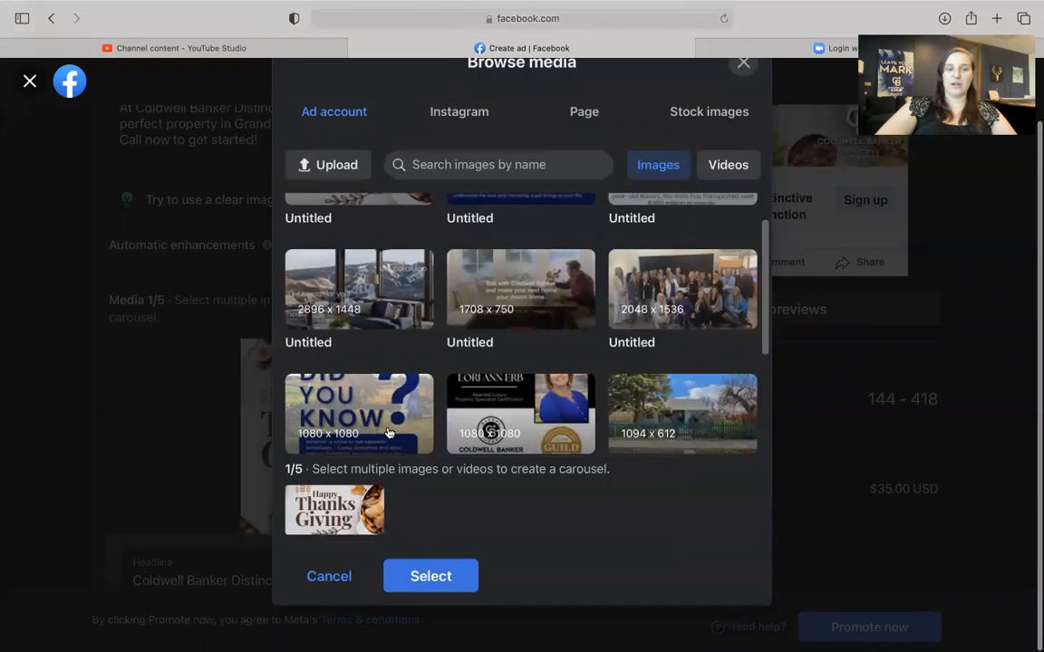
scroll(462, 426, up, 3)
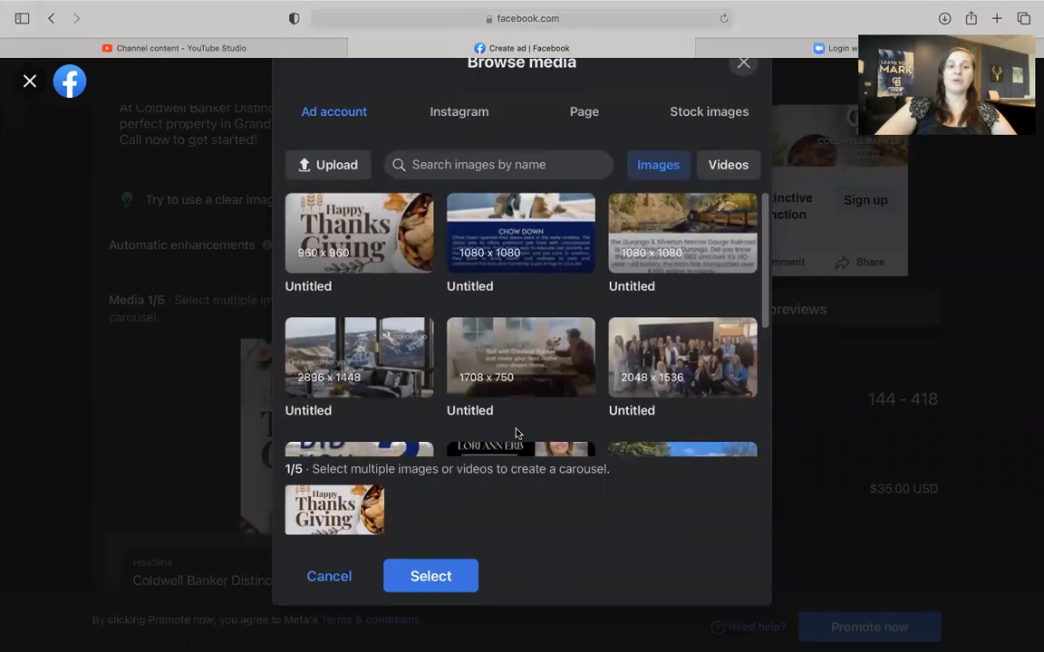
click(498, 234)
click(669, 231)
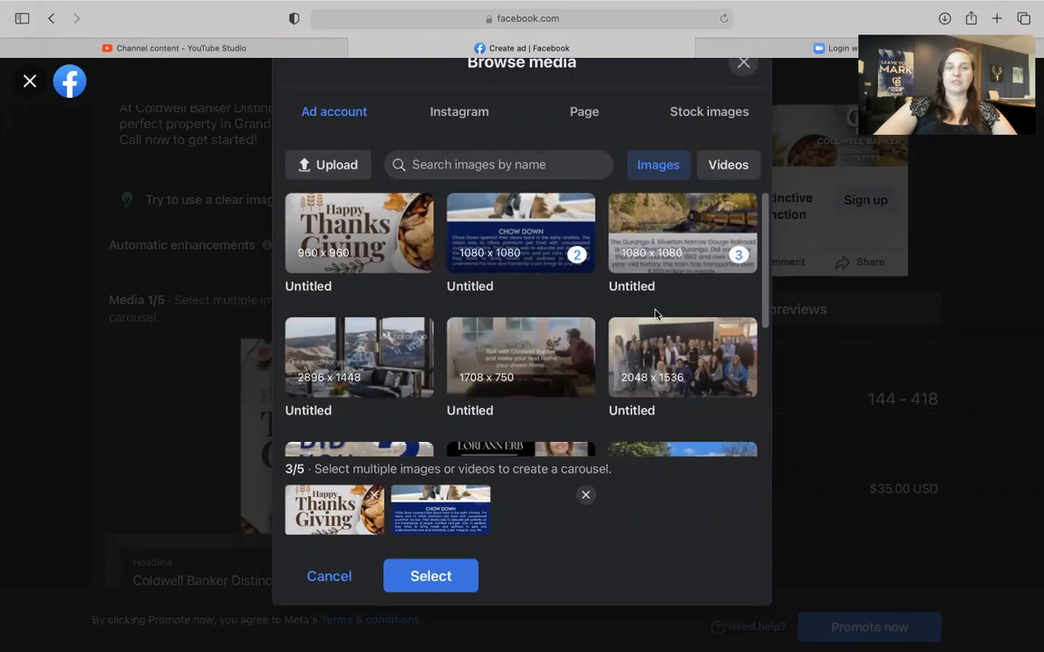
click(662, 348)
click(531, 366)
scroll(533, 417, down, 1)
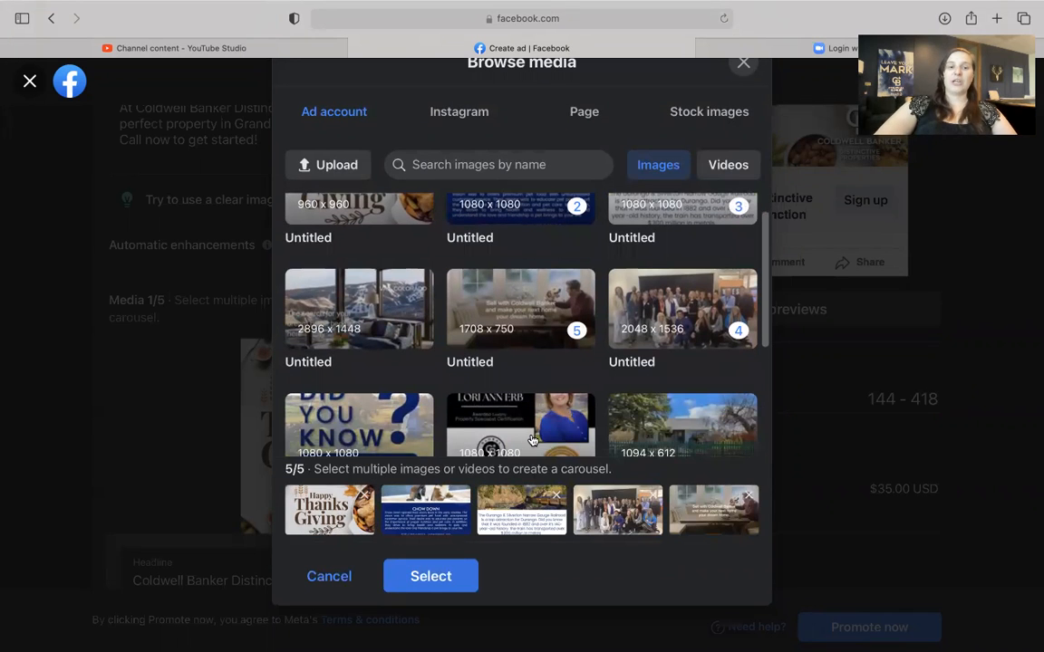
click(367, 497)
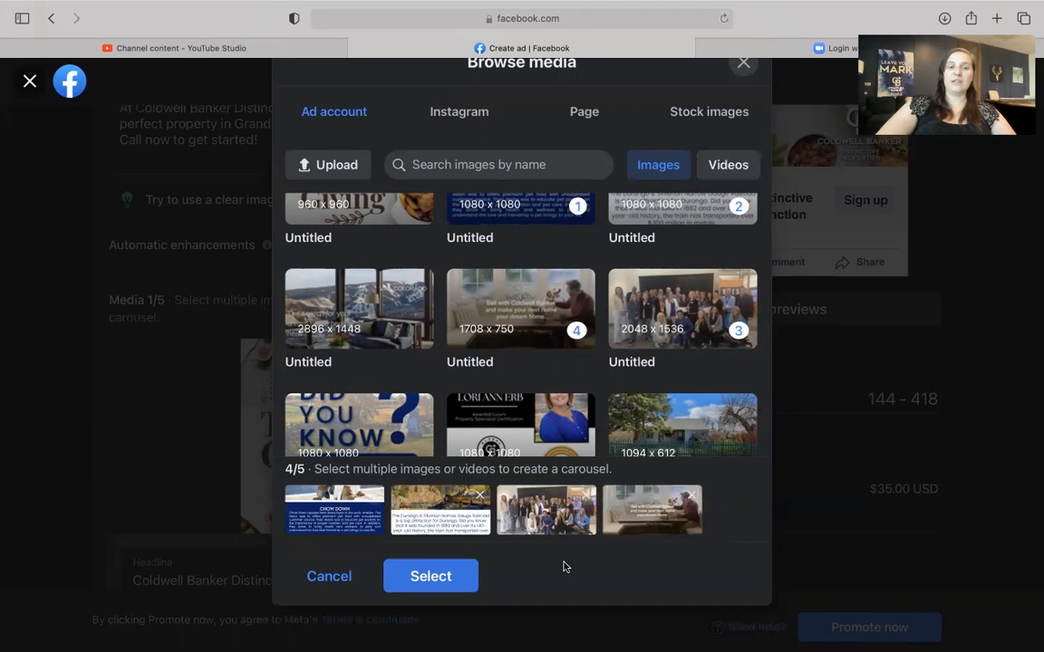
click(434, 577)
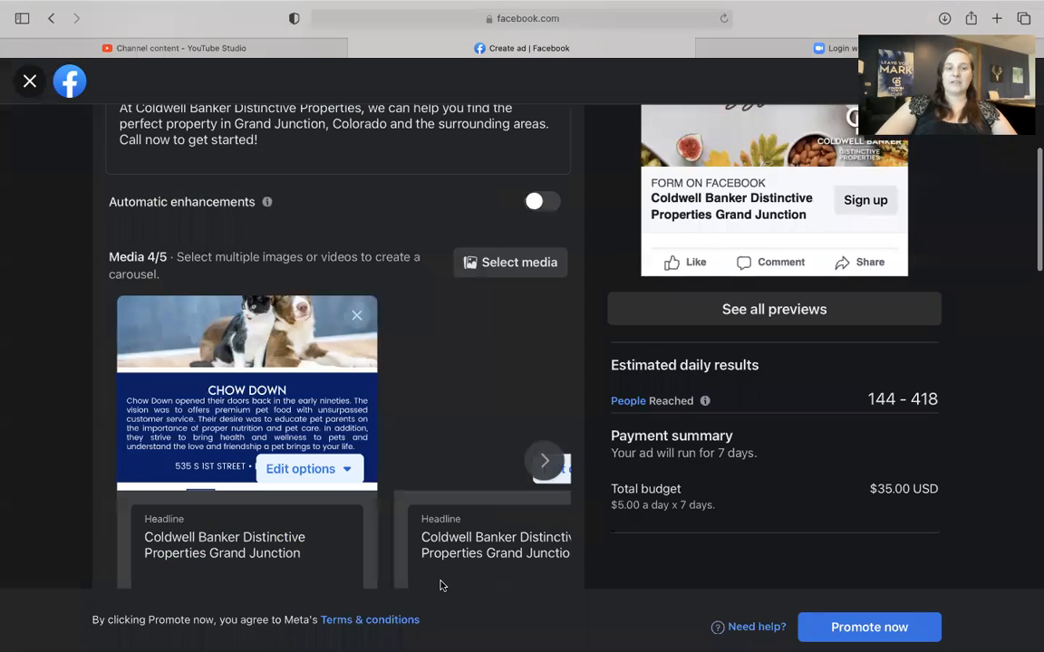
Step: Examine the carousel in the ad preview and the headline fields beneath its images
scroll(746, 209, up, 5)
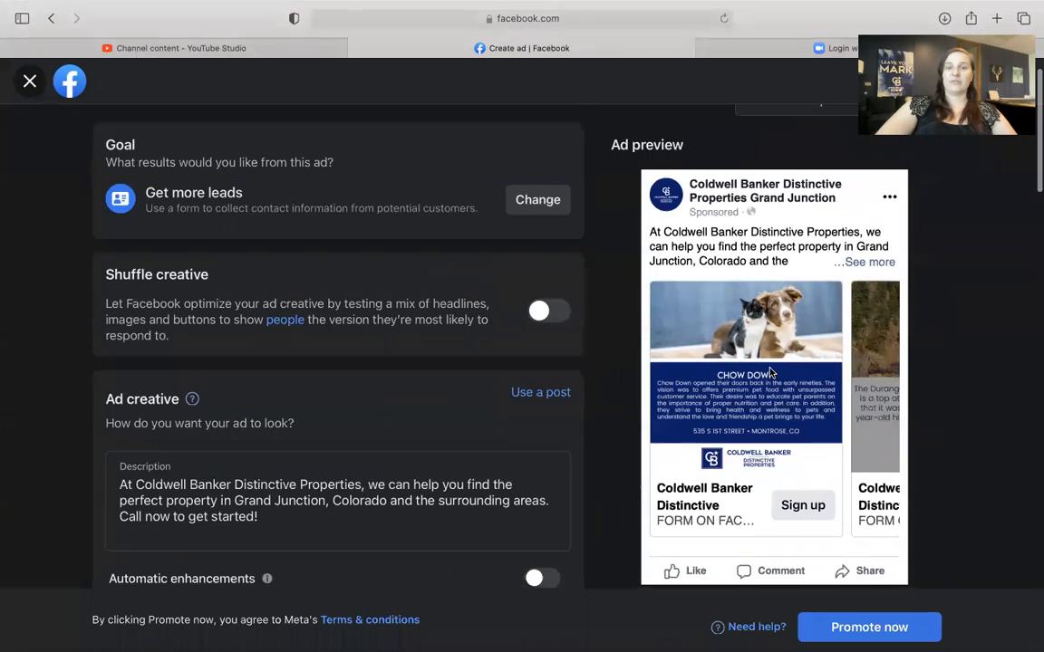
scroll(770, 372, down, 5)
scroll(771, 372, down, 2)
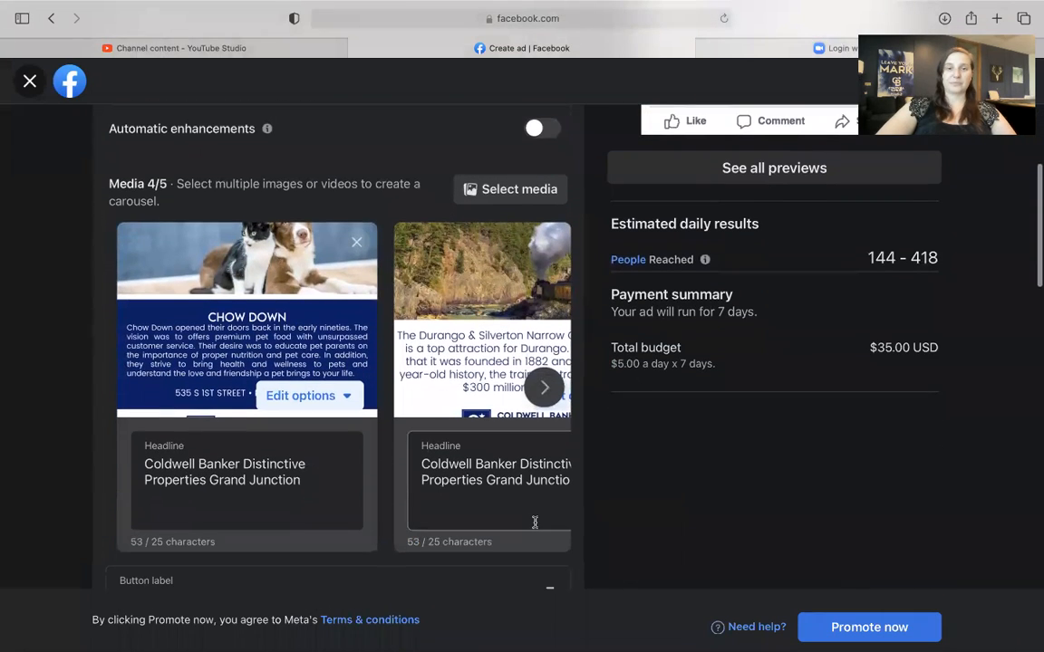
scroll(459, 368, down, 3)
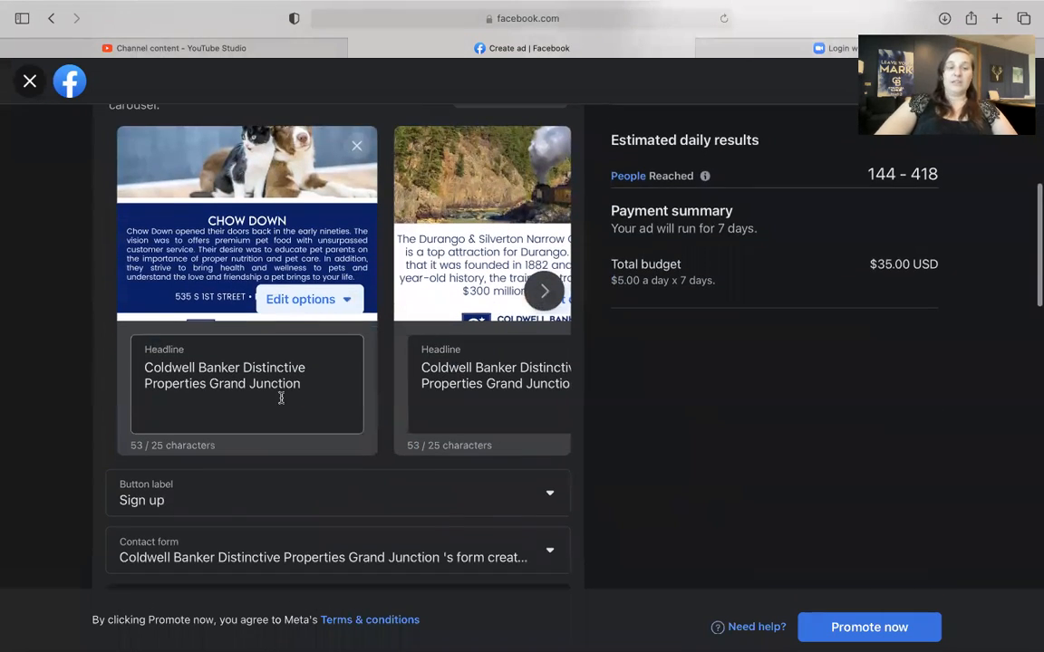
drag(326, 384, 145, 367)
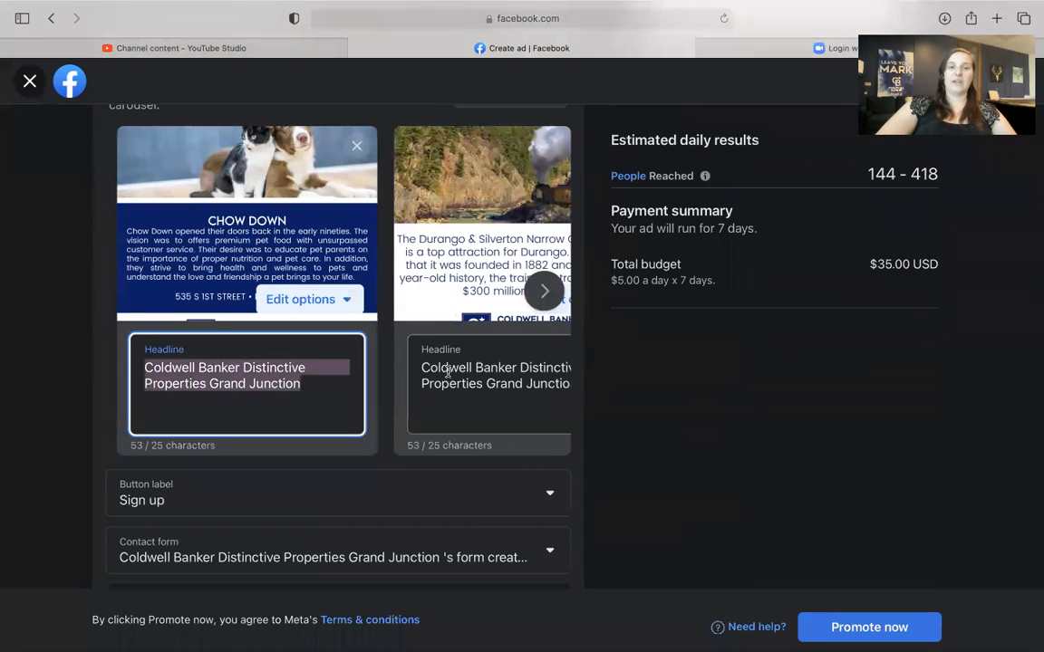
scroll(447, 372, up, 2)
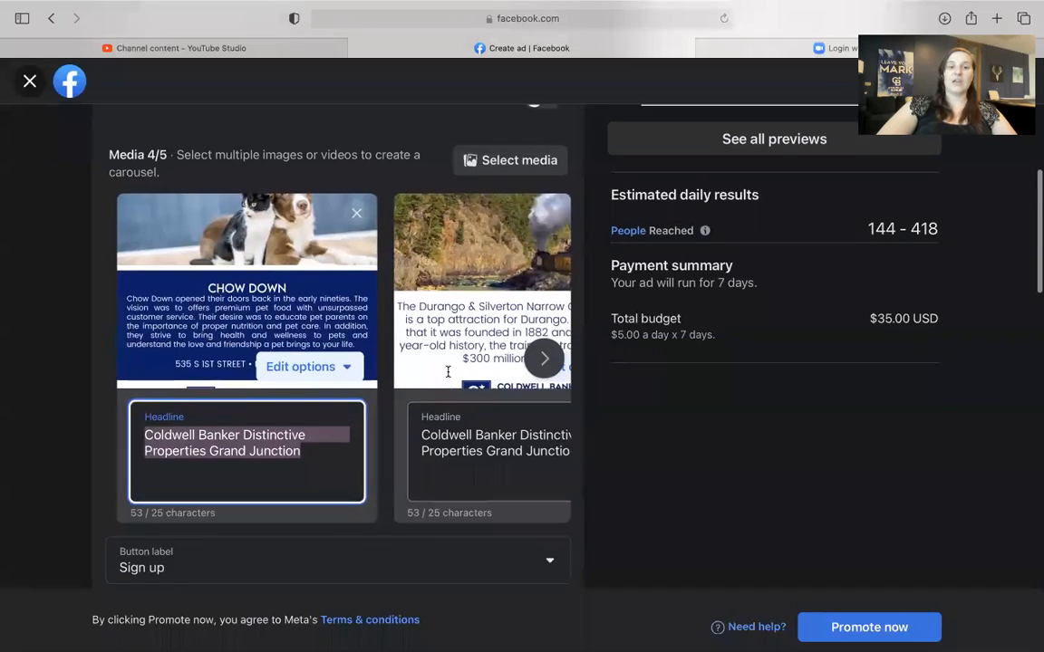
scroll(682, 368, up, 10)
scroll(683, 370, up, 5)
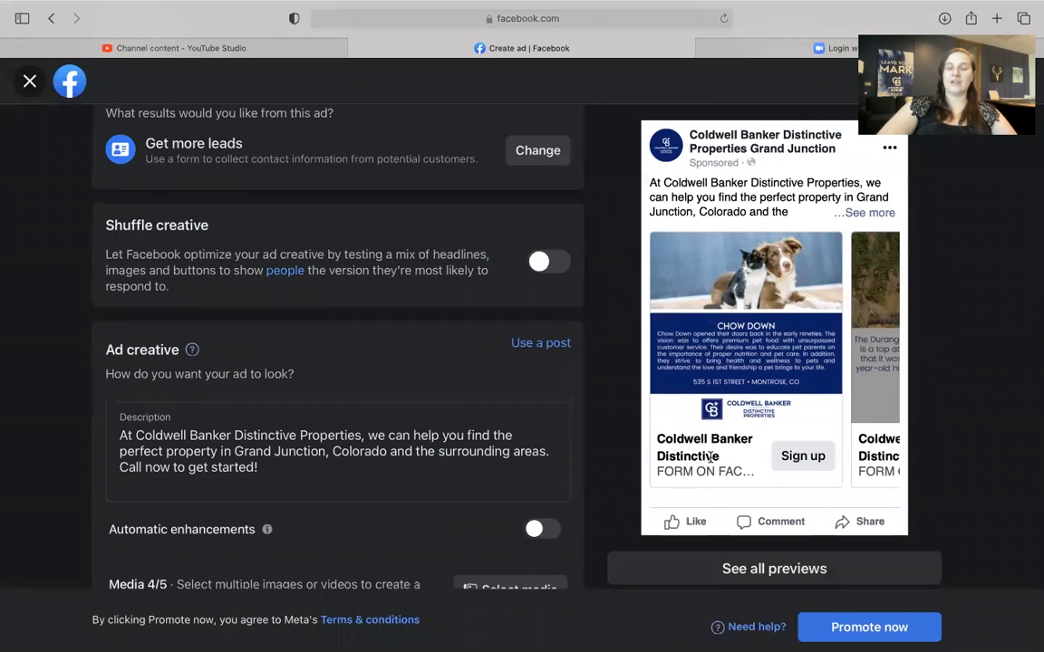
Step: Compare the first carousel image's headline with the ad preview and look through the button label options, keeping Sign up
scroll(710, 458, down, 10)
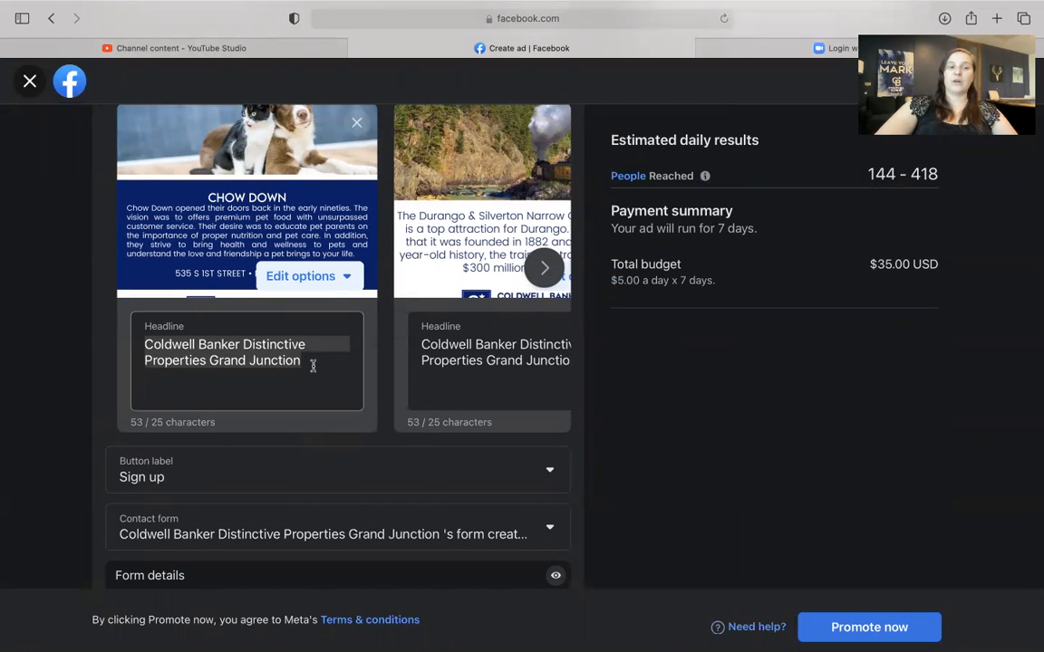
click(159, 422)
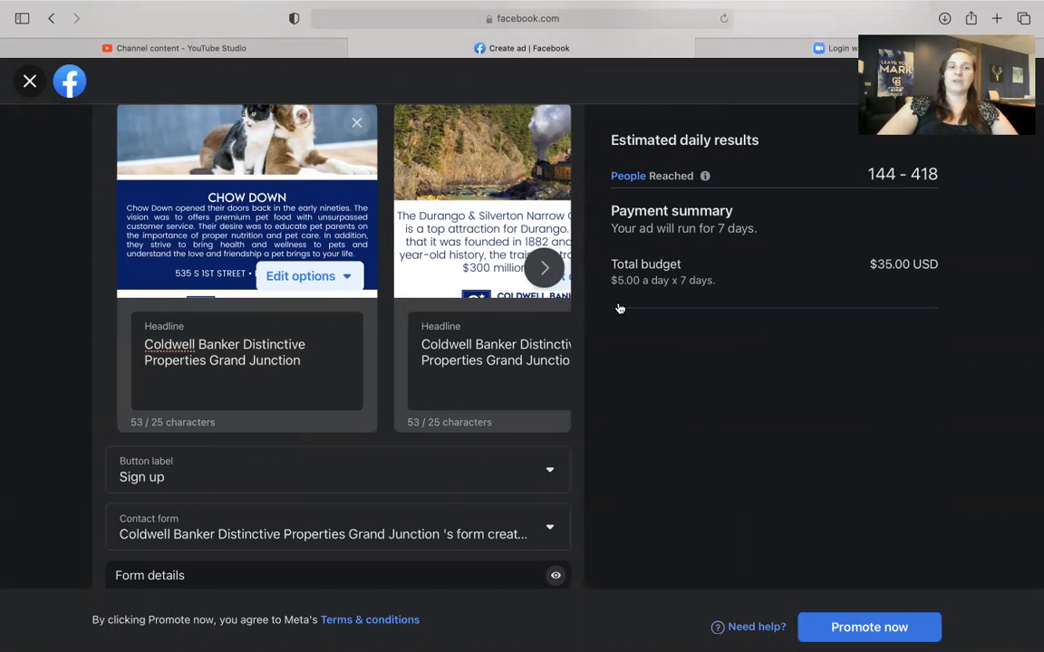
scroll(620, 309, up, 10)
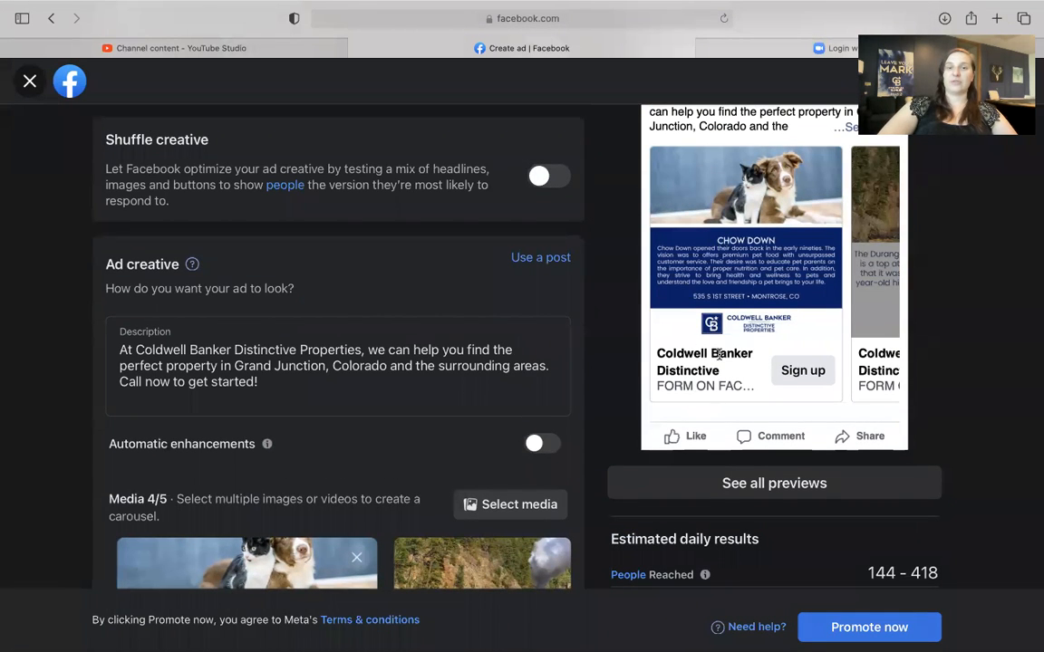
scroll(720, 361, down, 10)
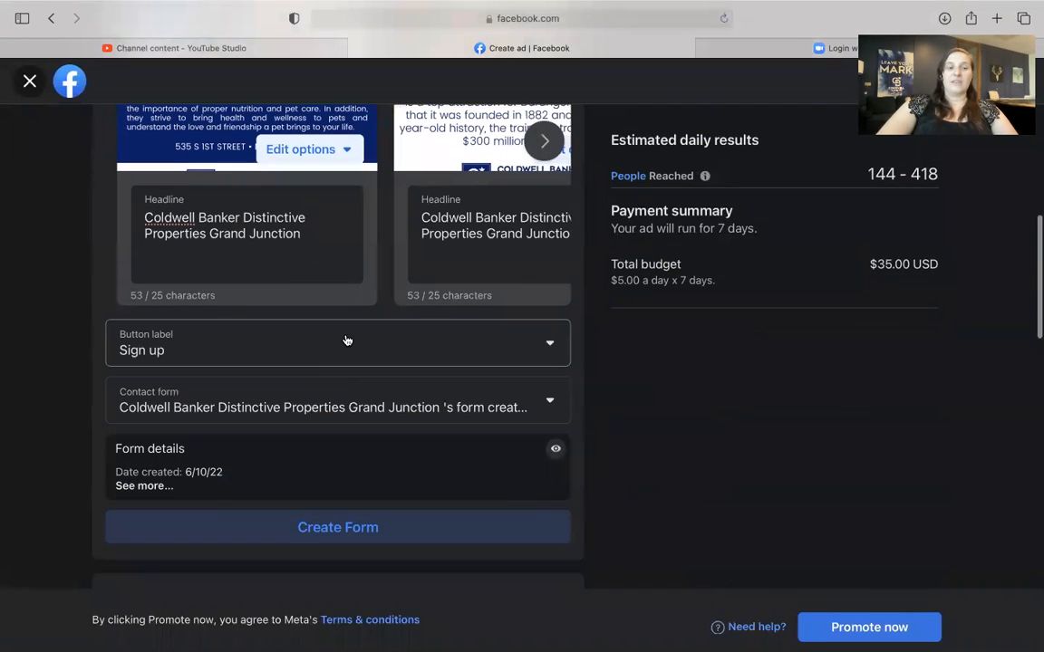
click(345, 341)
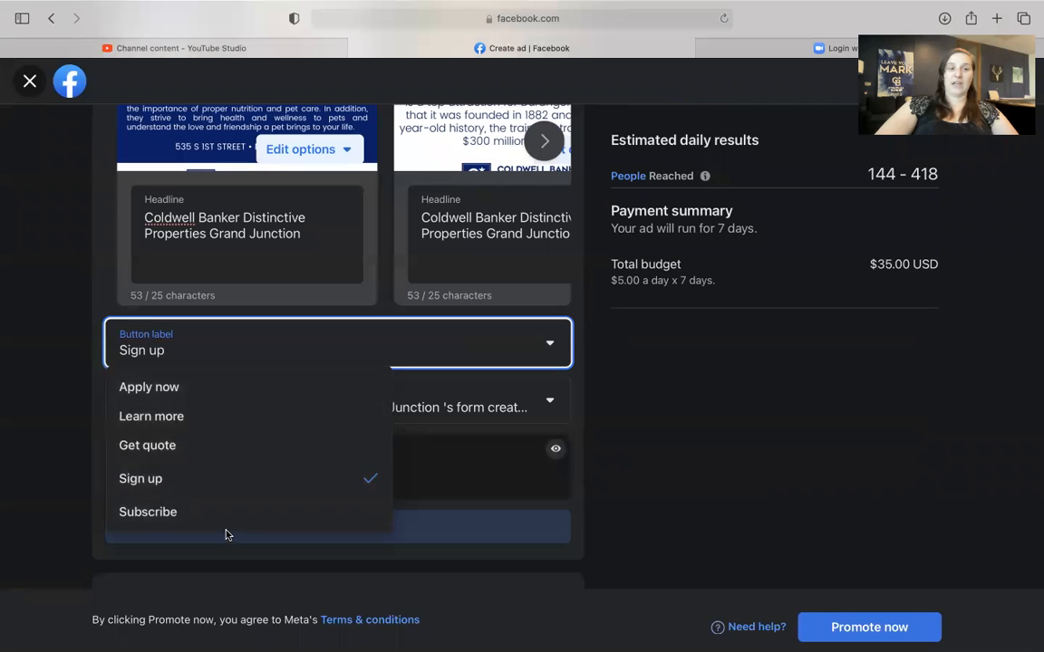
click(661, 409)
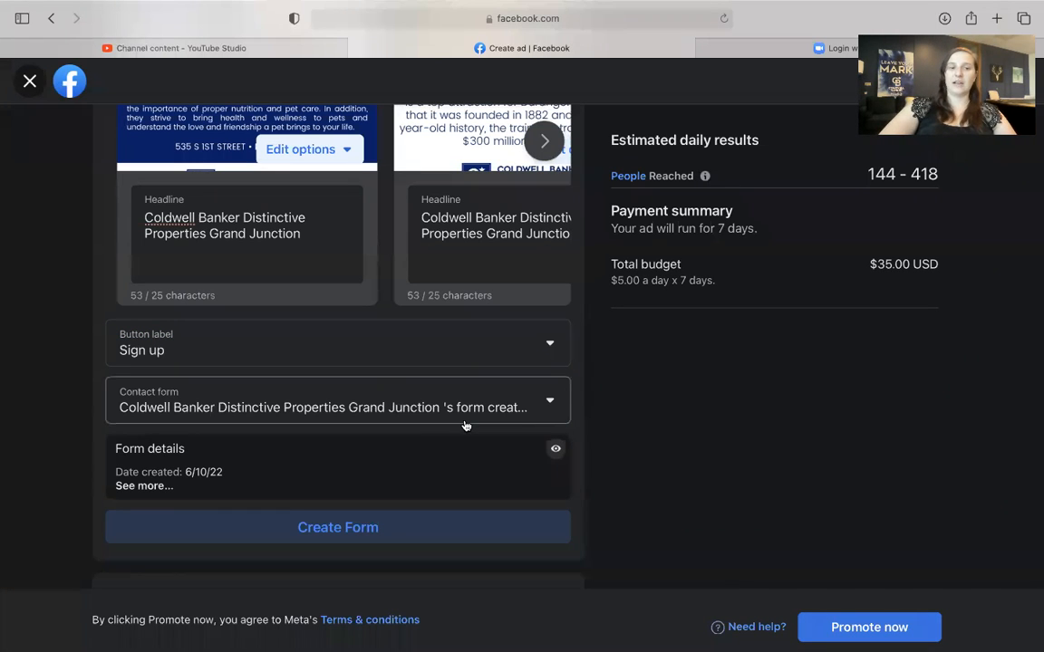
Step: Look through the existing contact forms without switching, and preview the currently selected form
click(518, 409)
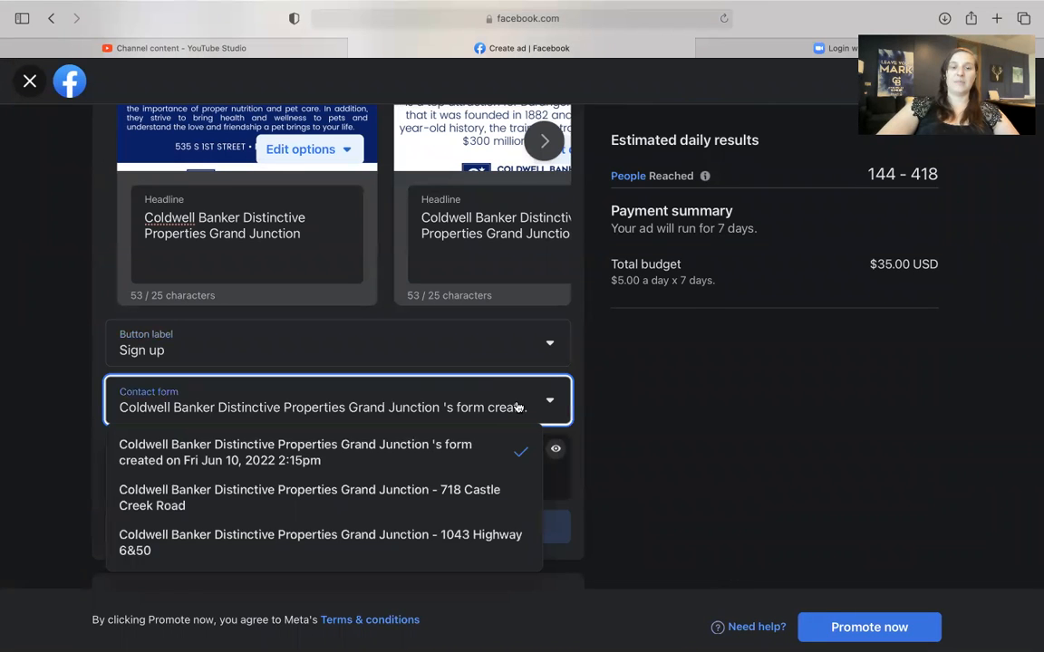
scroll(453, 495, down, 1)
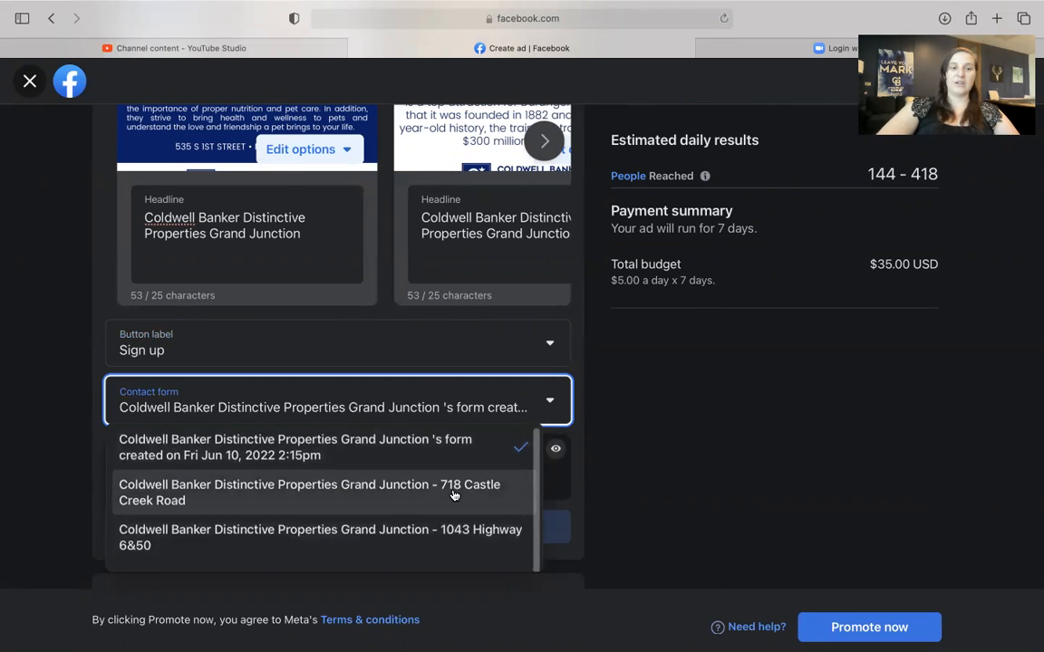
click(682, 432)
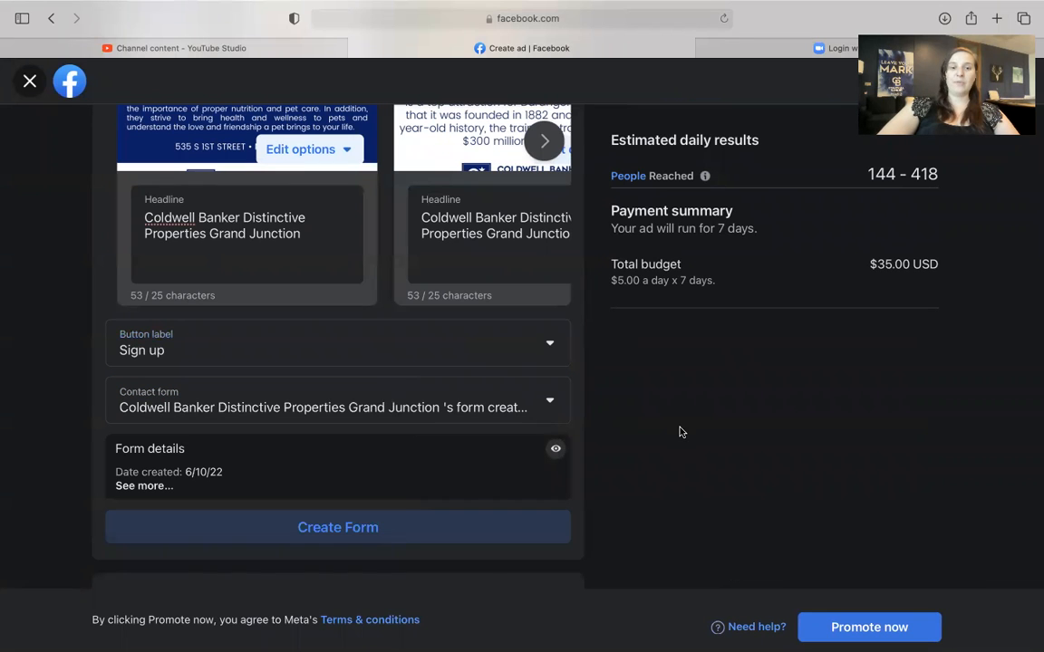
click(554, 449)
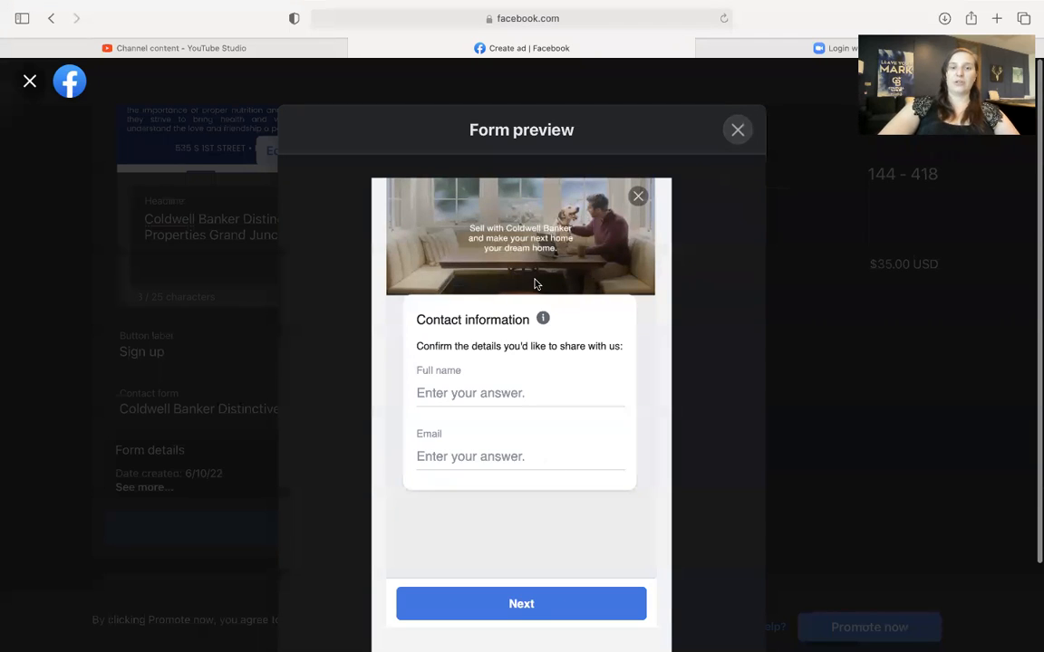
click(738, 130)
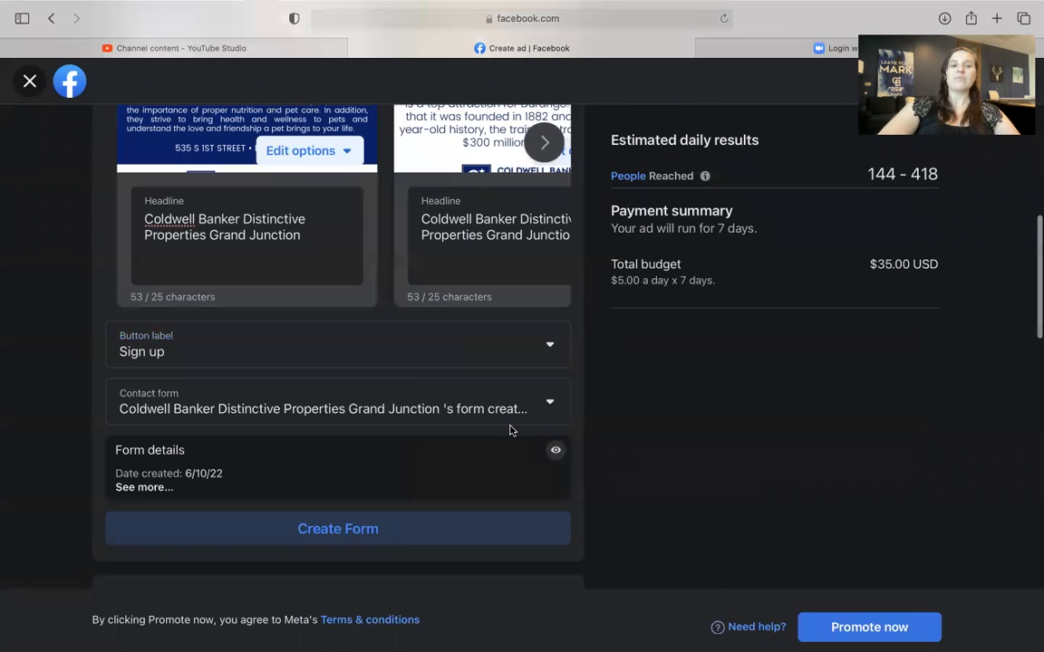
Step: Start a new contact form, go through its name field and expand the full list of customer info options
click(337, 535)
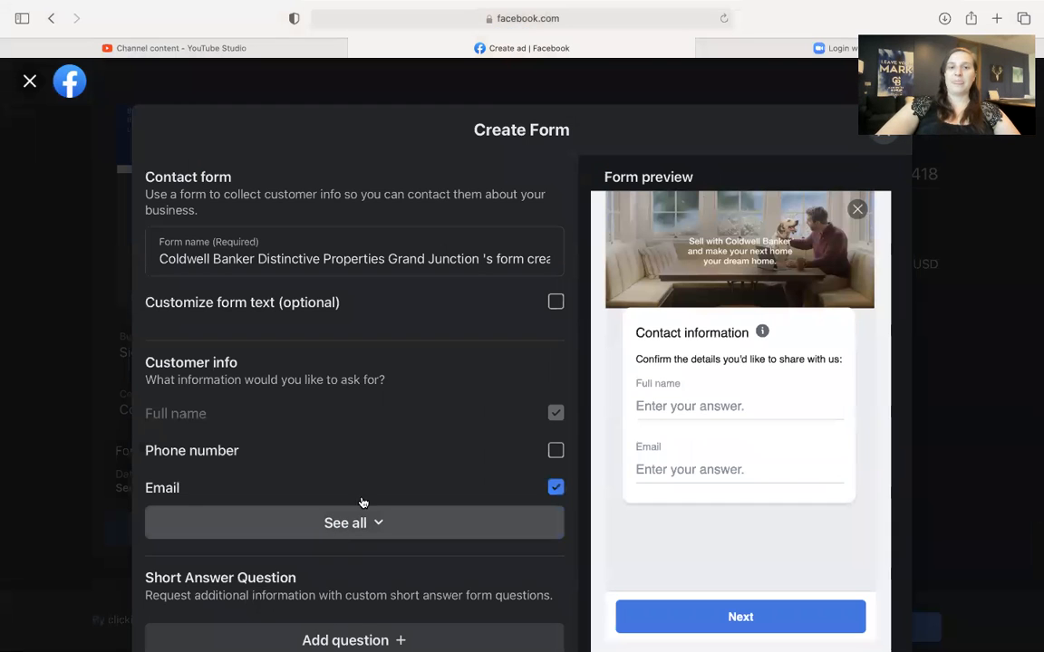
click(302, 258)
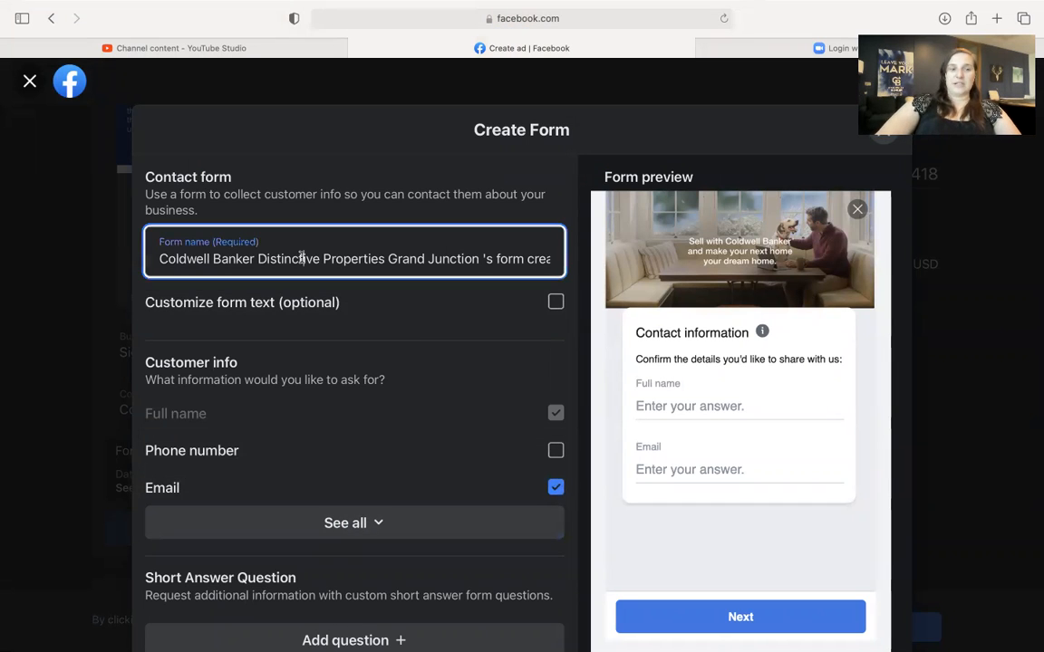
scroll(298, 368, down, 2)
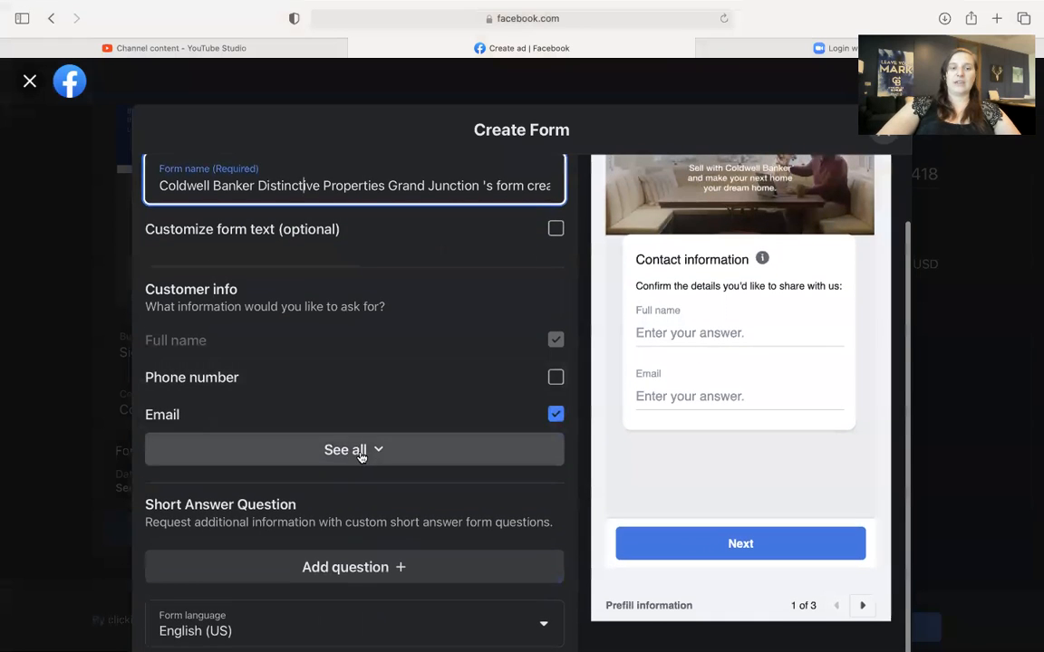
click(362, 452)
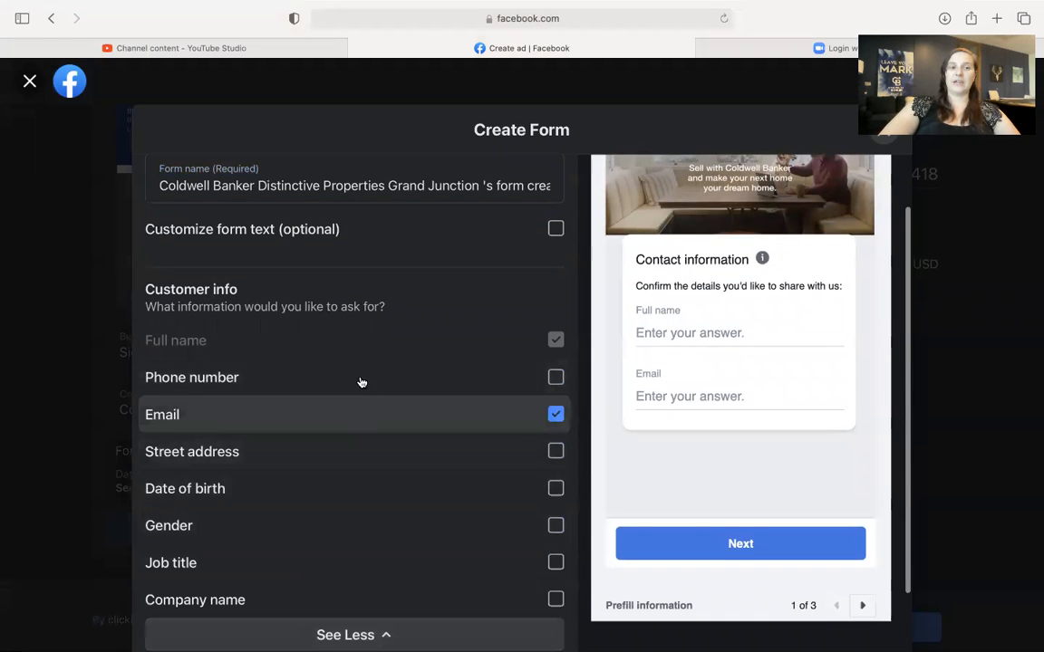
scroll(360, 383, down, 1)
scroll(361, 382, down, 3)
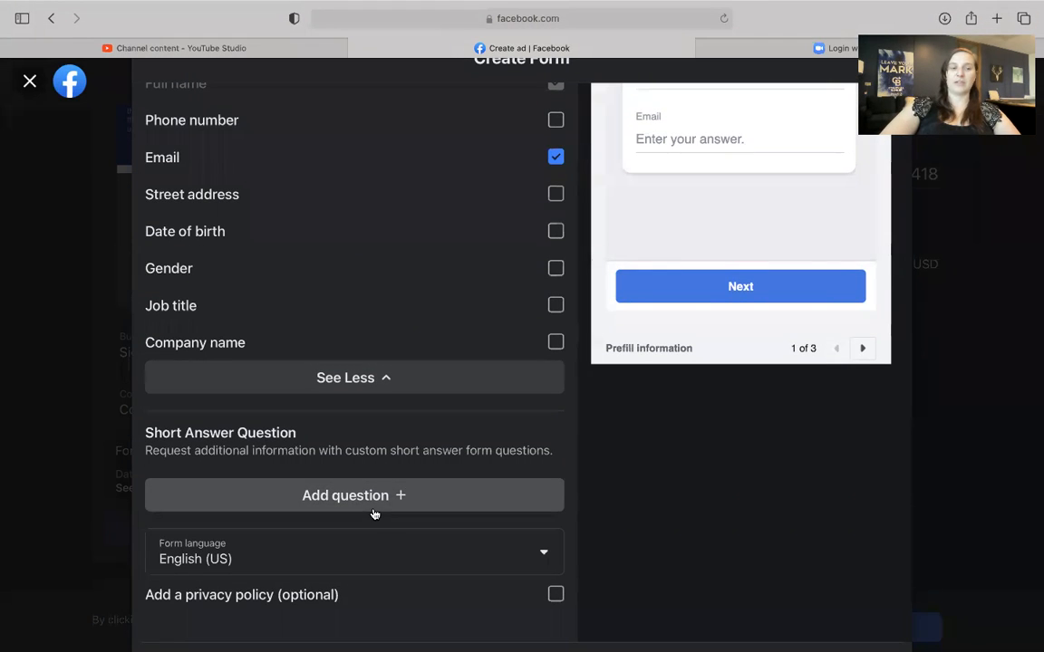
Step: Add a blank short answer question to the new contact form, keep English (US) as its language, and save the form
click(400, 495)
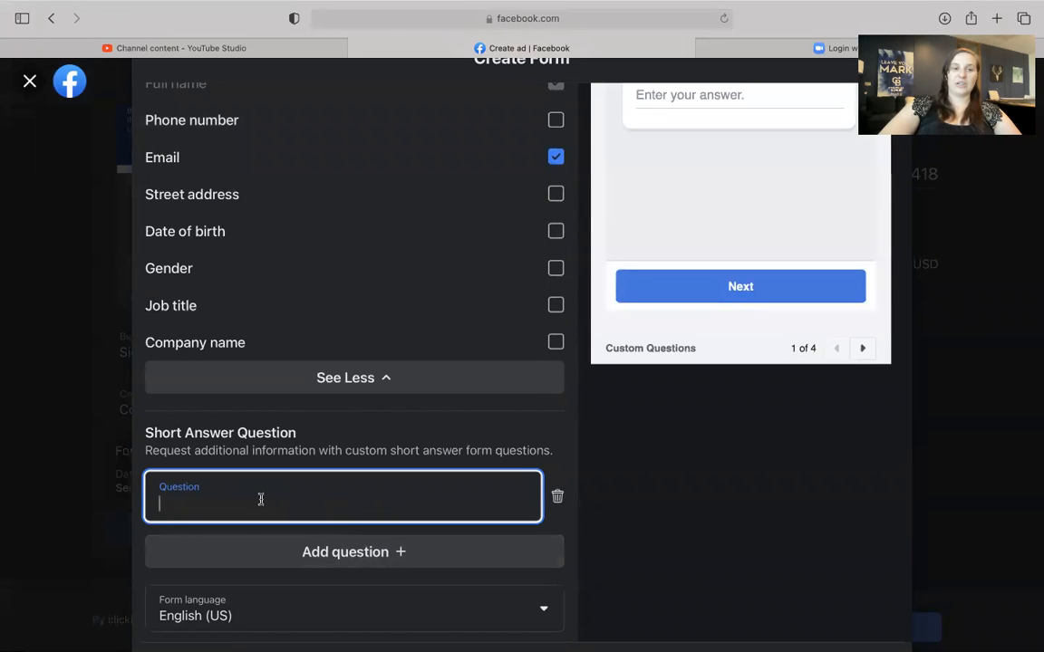
scroll(627, 287, up, 3)
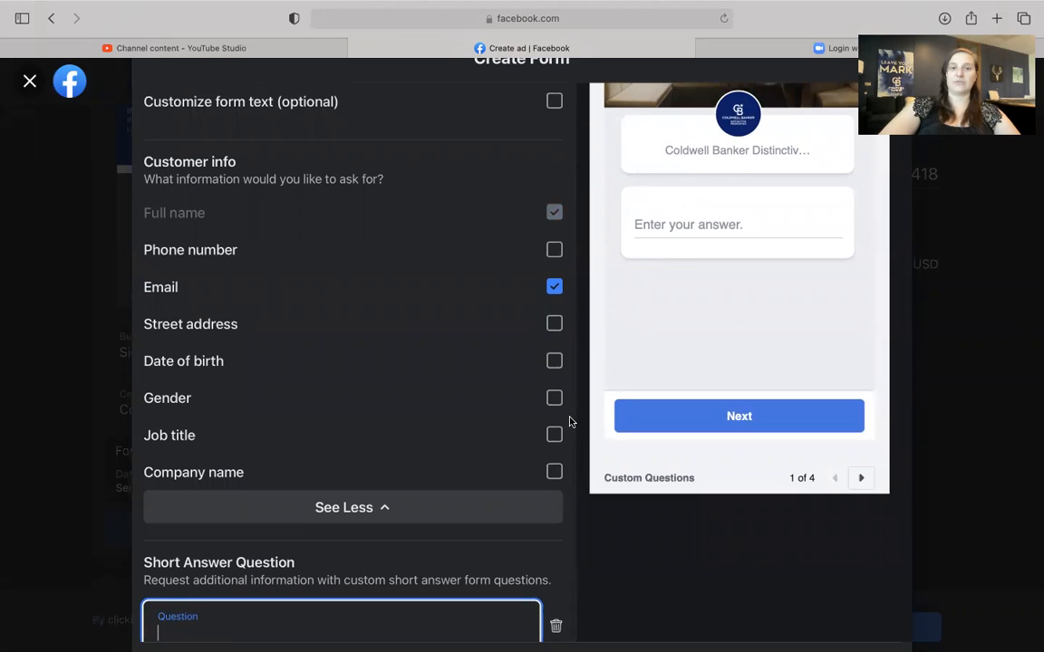
scroll(570, 421, down, 4)
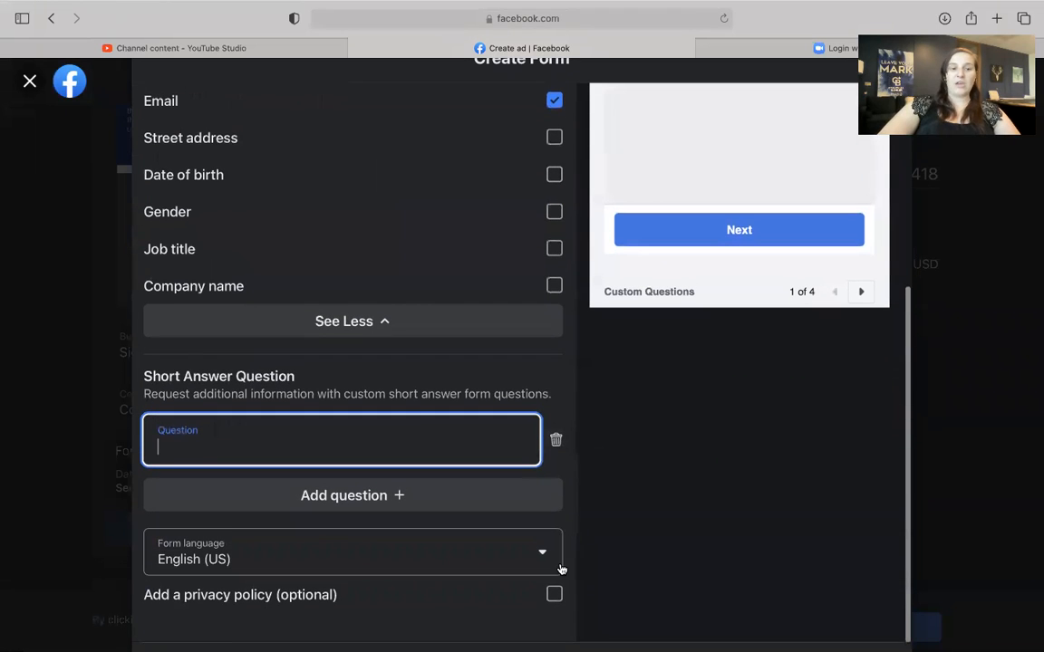
scroll(561, 569, down, 3)
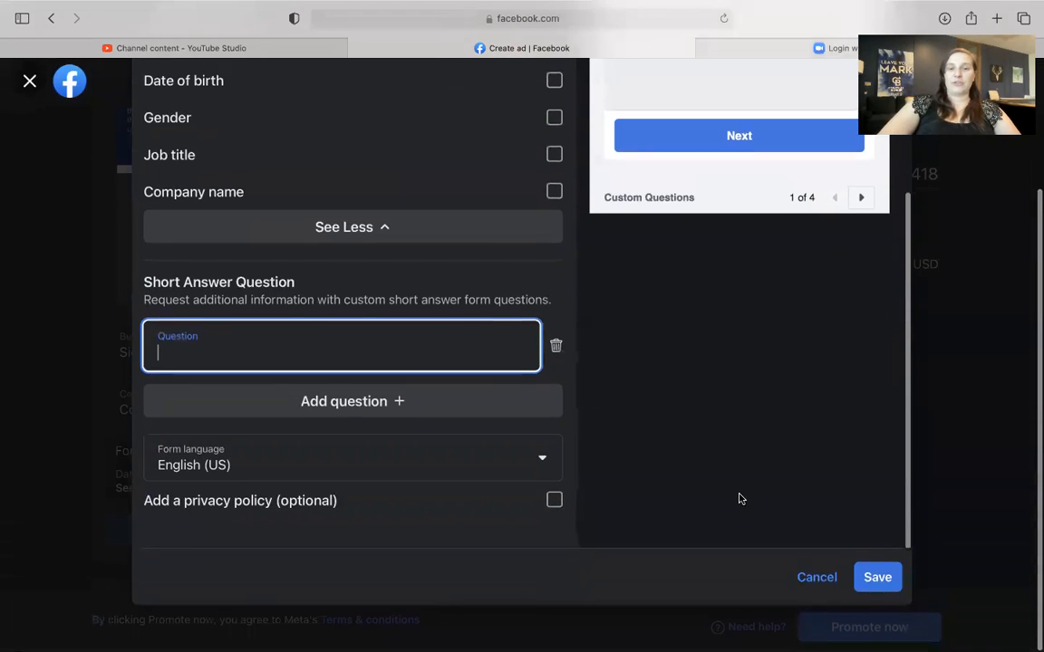
click(892, 572)
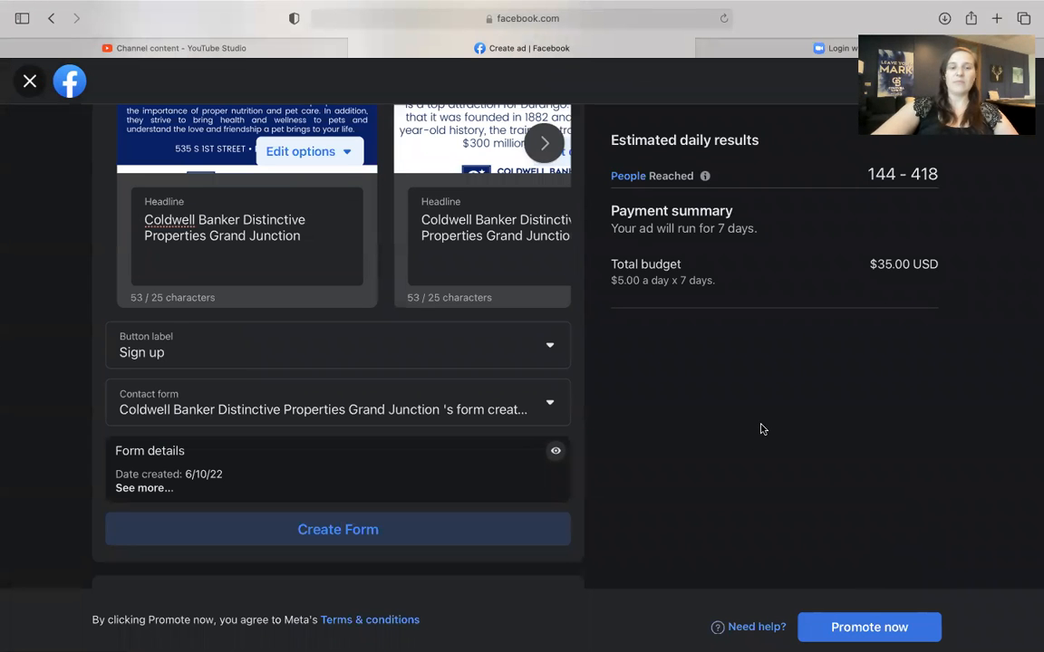
Step: Dismiss the notification and change the ad's audience from Smart audience to People you choose through targeting
scroll(664, 454, down, 5)
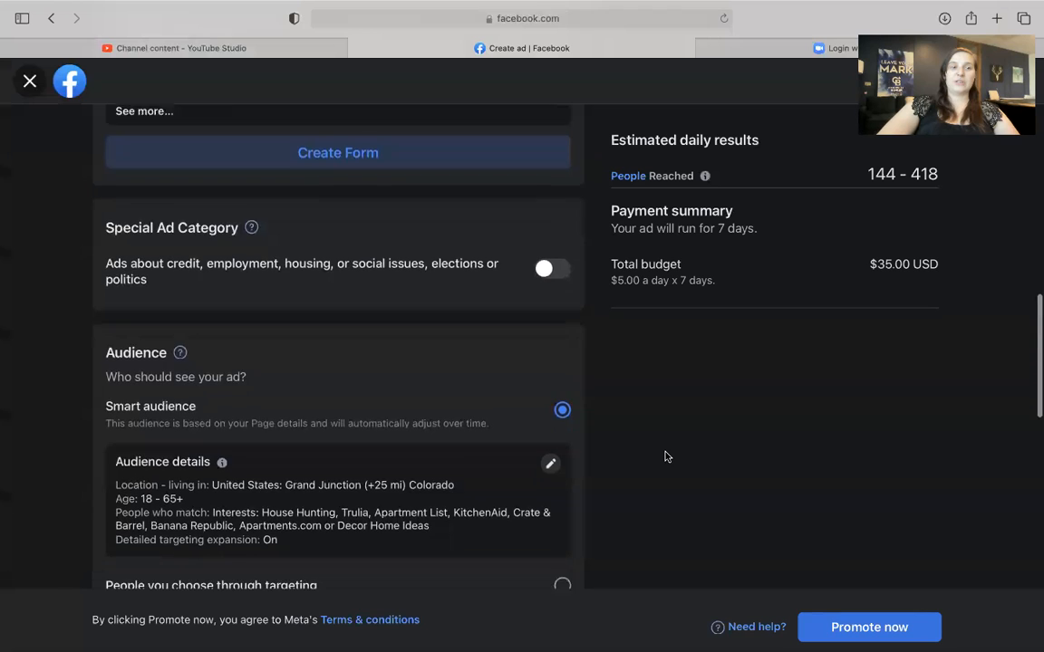
scroll(664, 457, down, 3)
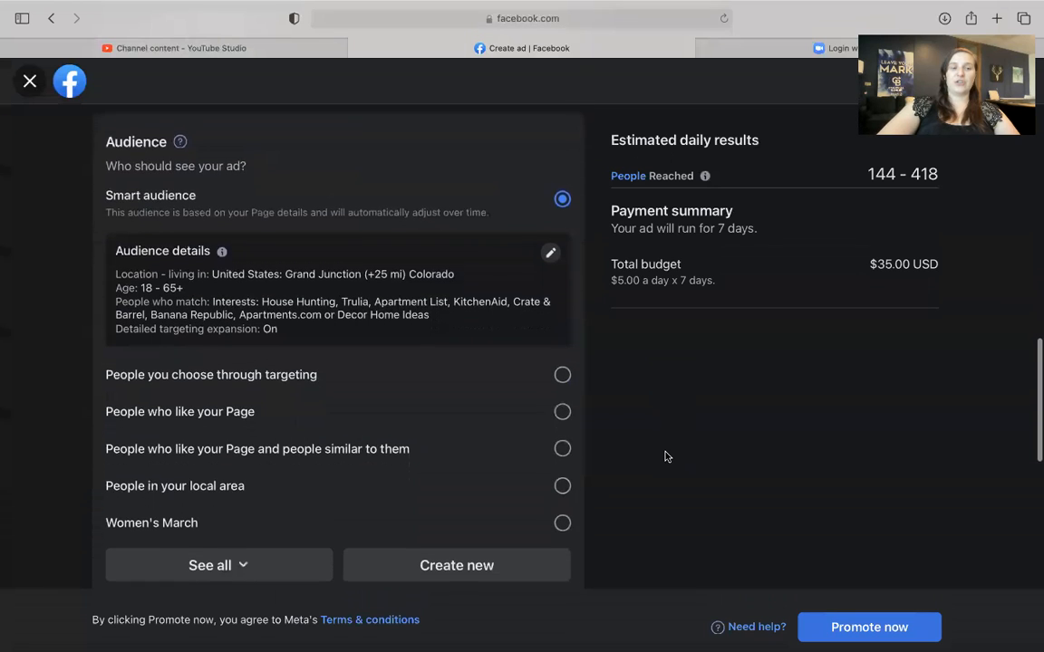
scroll(666, 456, down, 1)
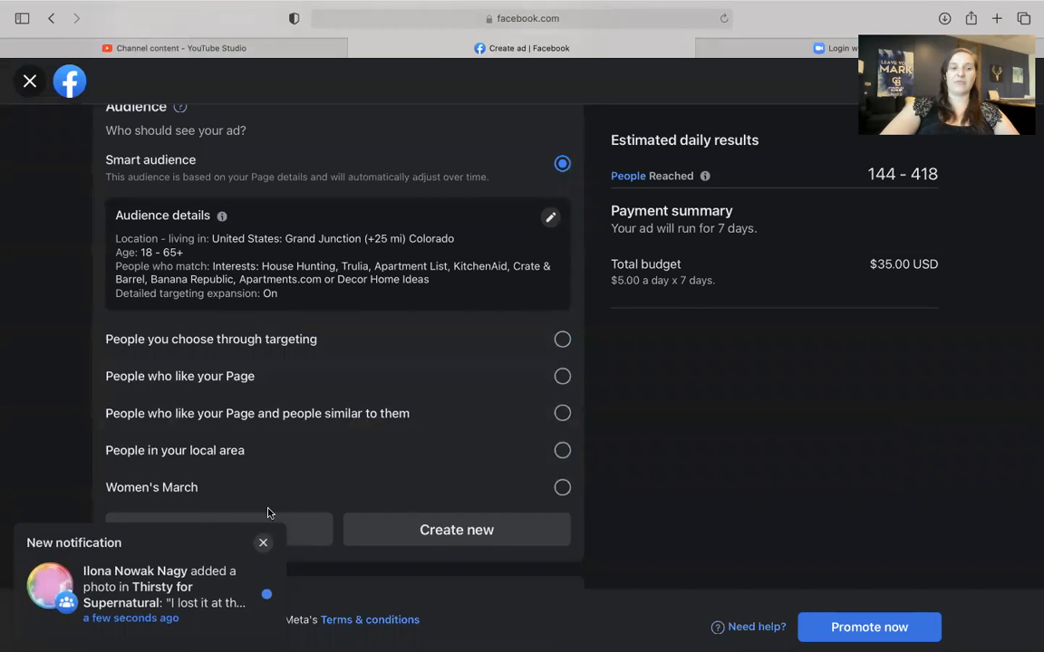
click(263, 543)
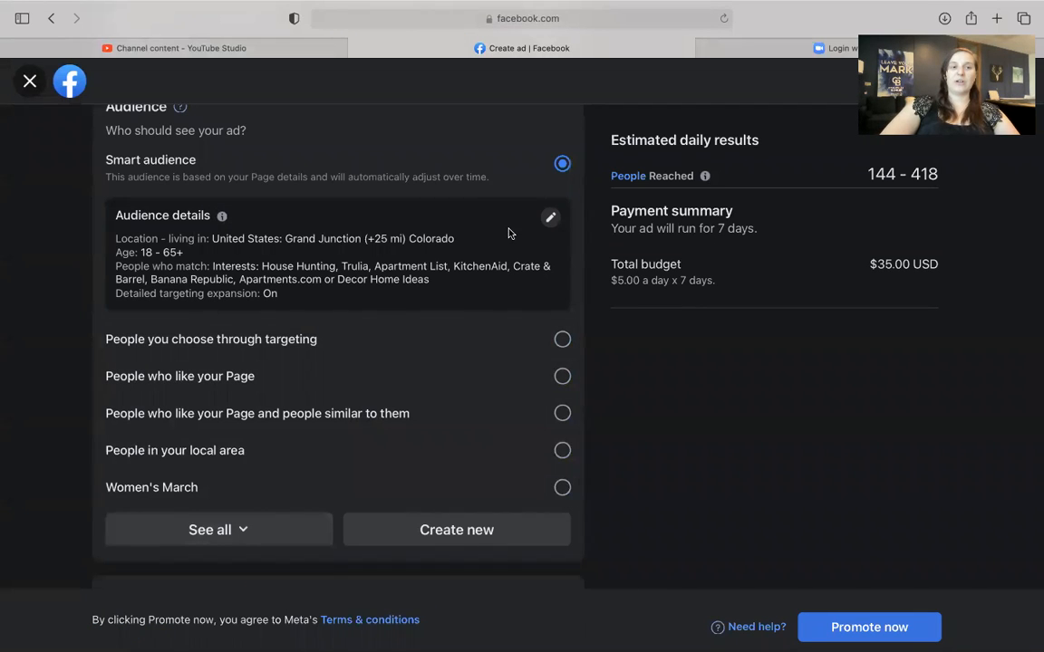
click(563, 340)
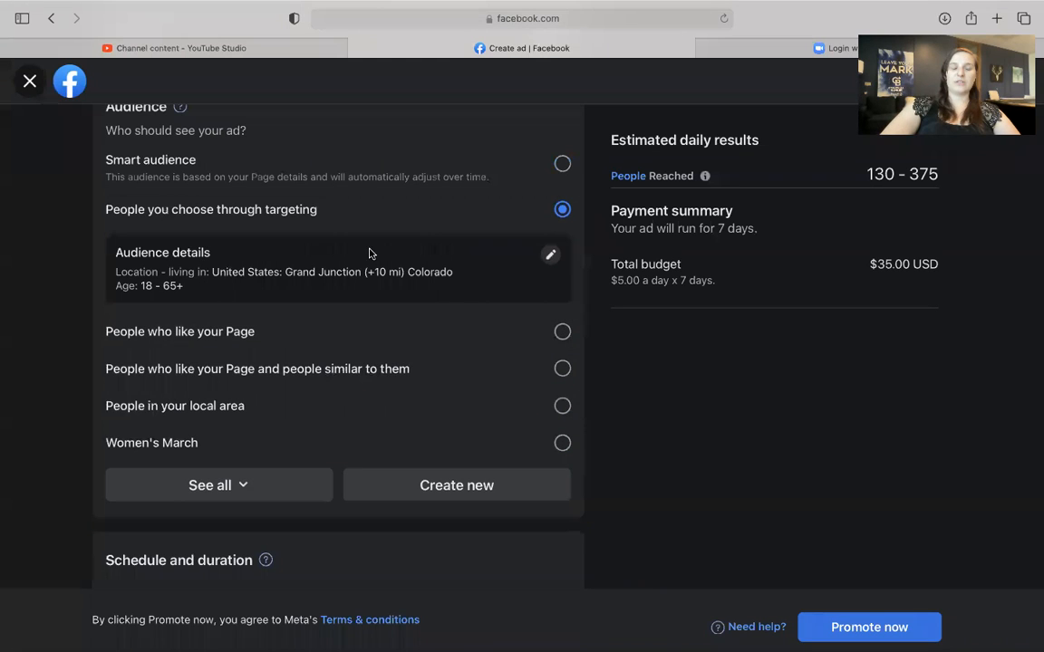
Step: Examine the targeted audience's gender, age, location map and detailed targeting settings, and close the audience editor without saving
click(550, 256)
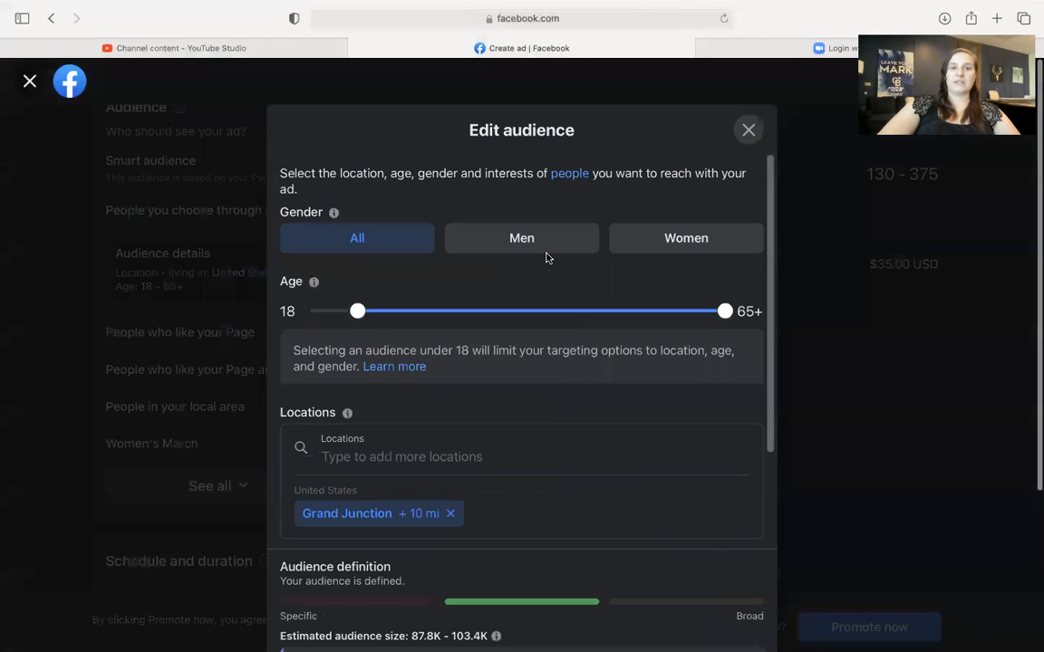
scroll(448, 339, down, 3)
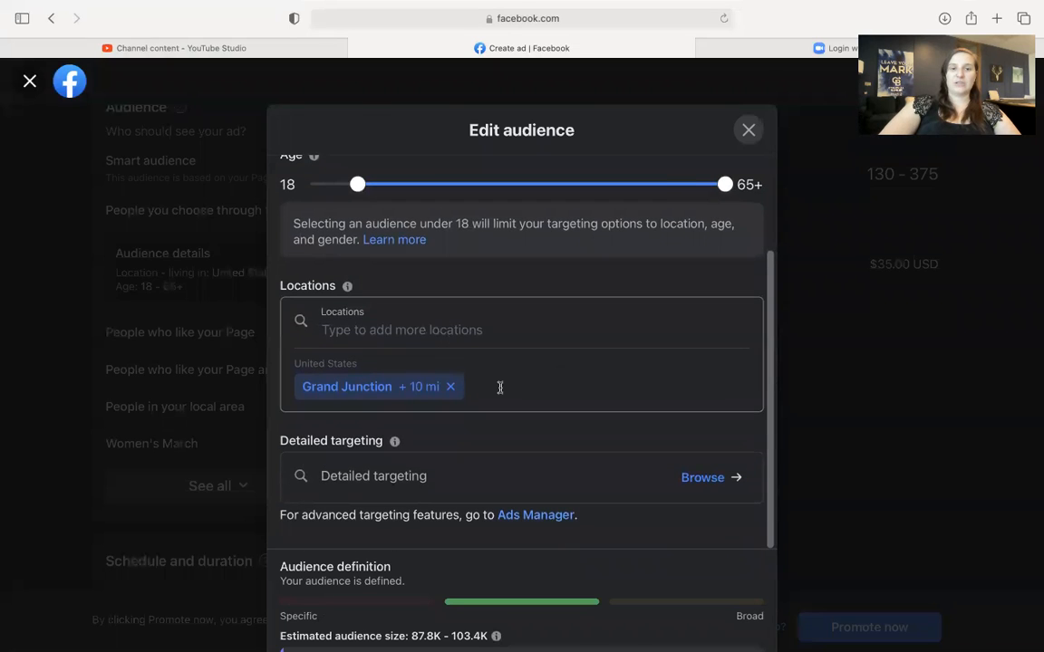
click(500, 388)
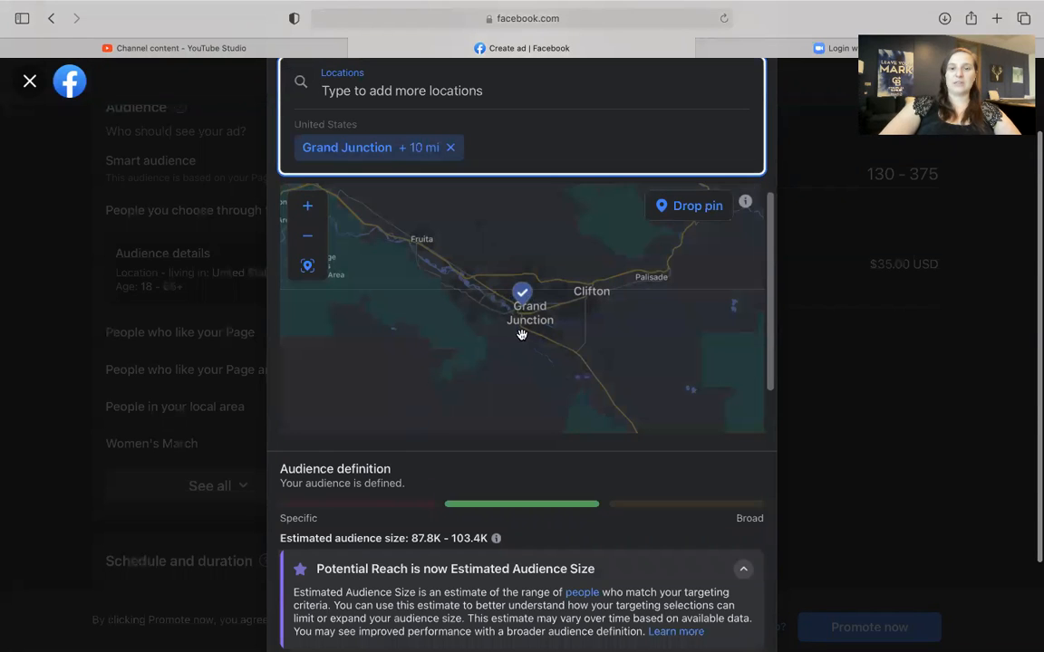
scroll(522, 335, down, 3)
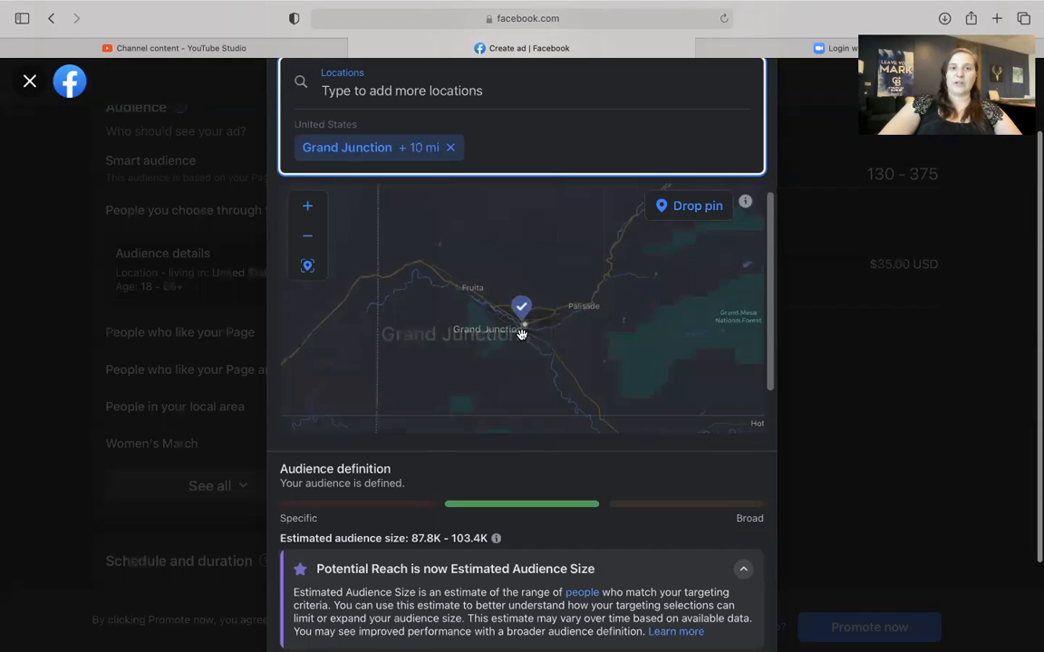
click(559, 105)
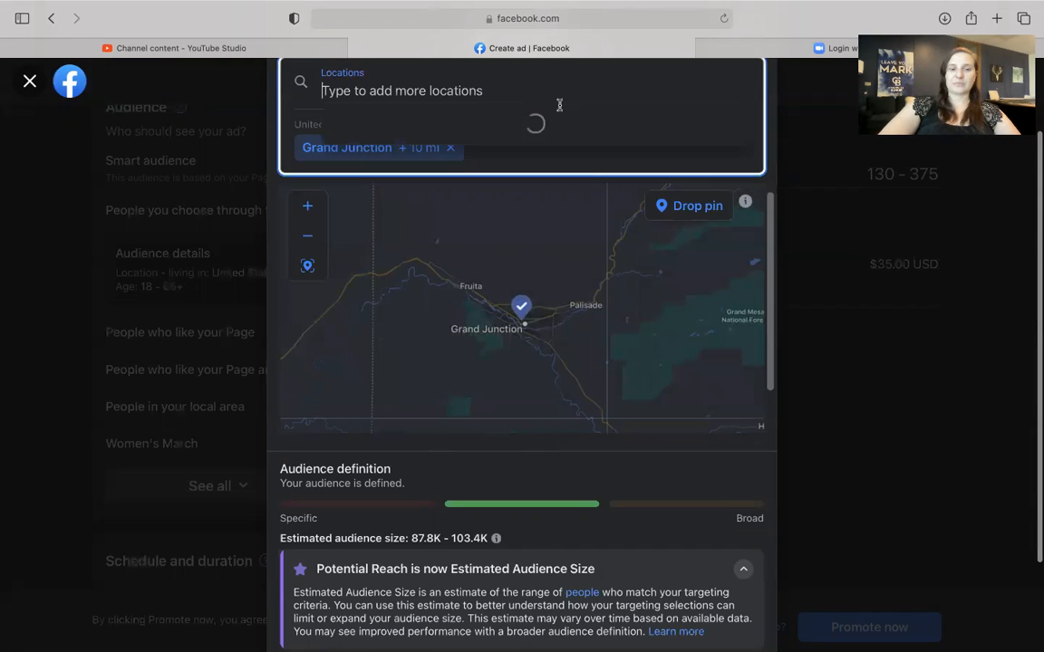
scroll(578, 544, down, 3)
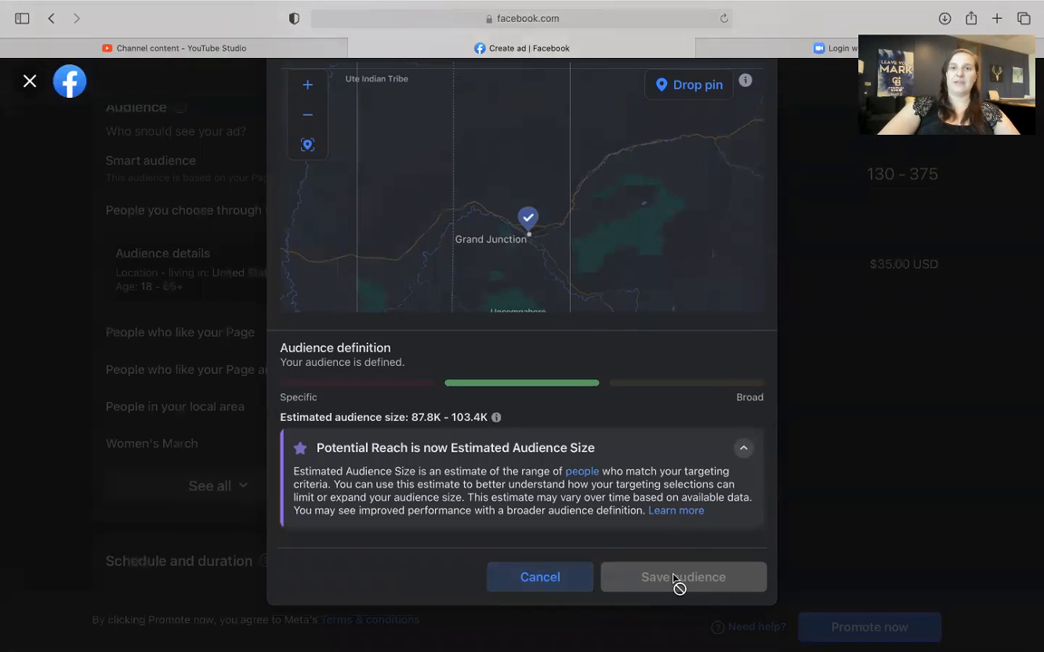
click(817, 361)
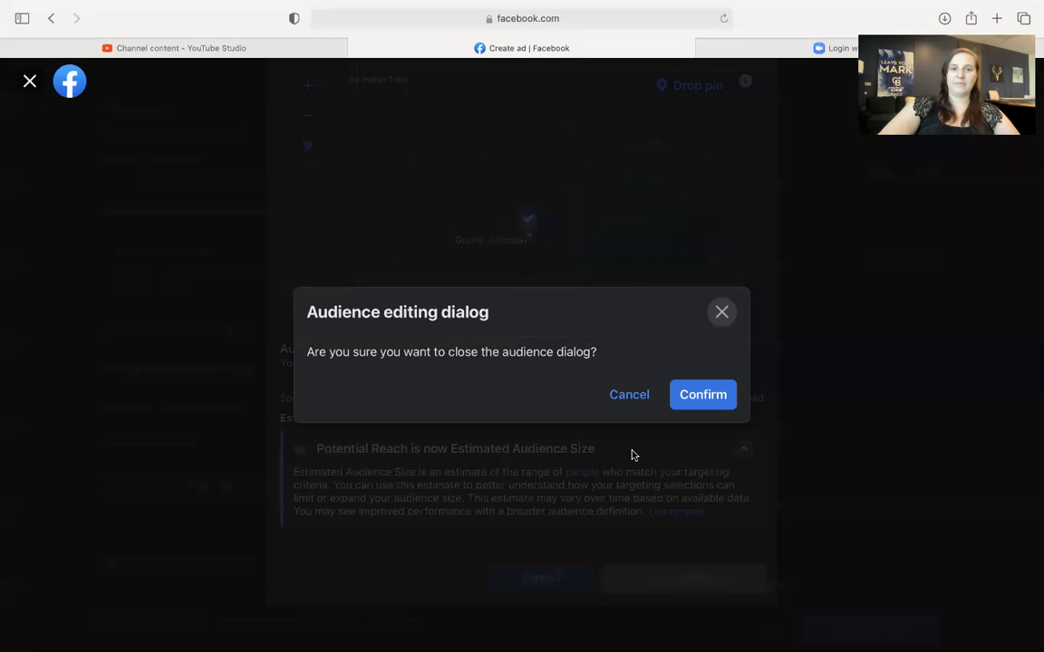
click(723, 313)
click(555, 578)
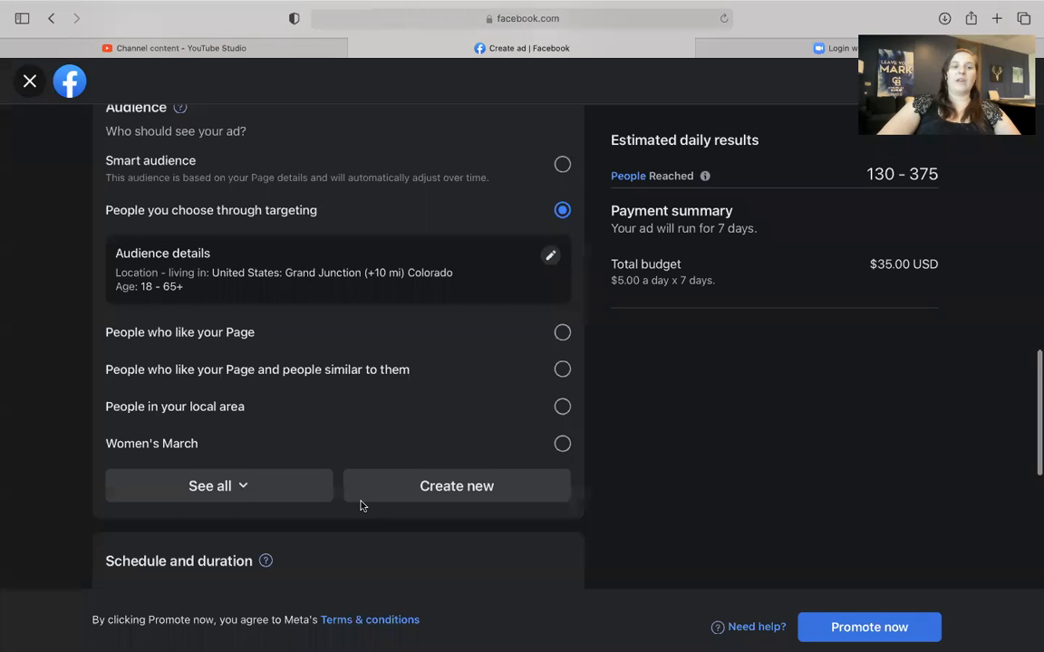
Step: Try scheduling the ad to run continuously, and switch the schedule back to choosing when the ad will end
scroll(359, 506, down, 3)
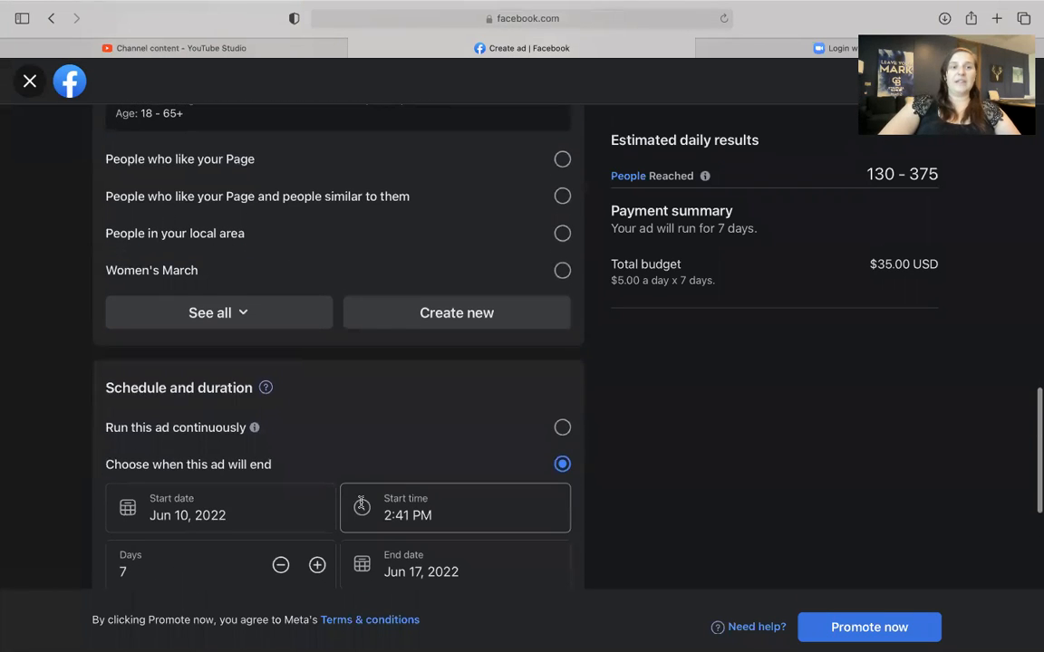
scroll(359, 506, down, 4)
scroll(359, 505, down, 2)
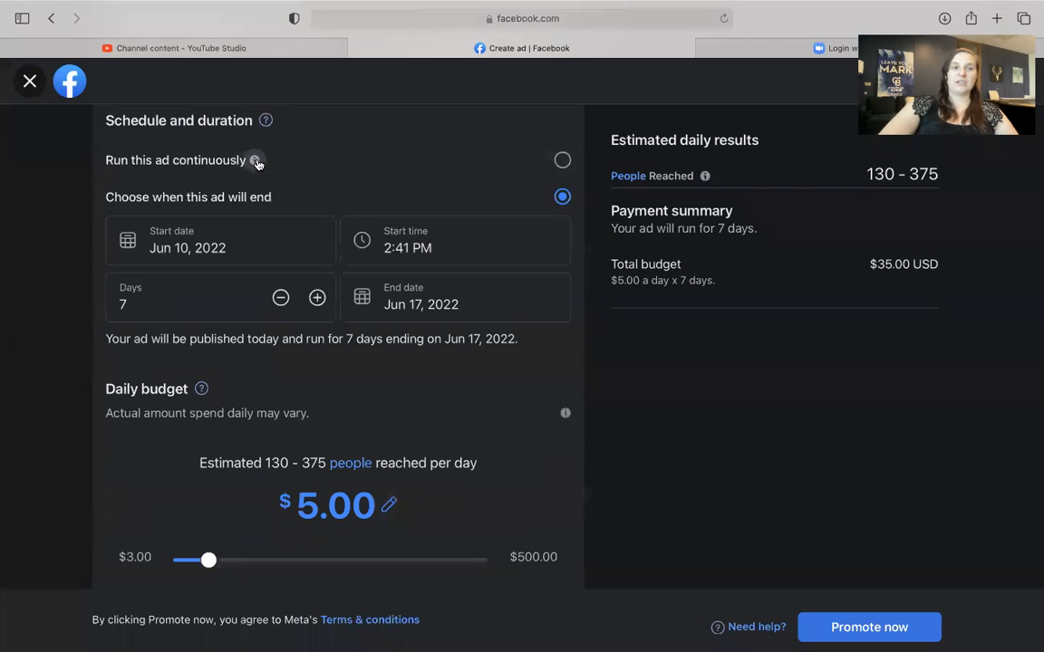
click(299, 163)
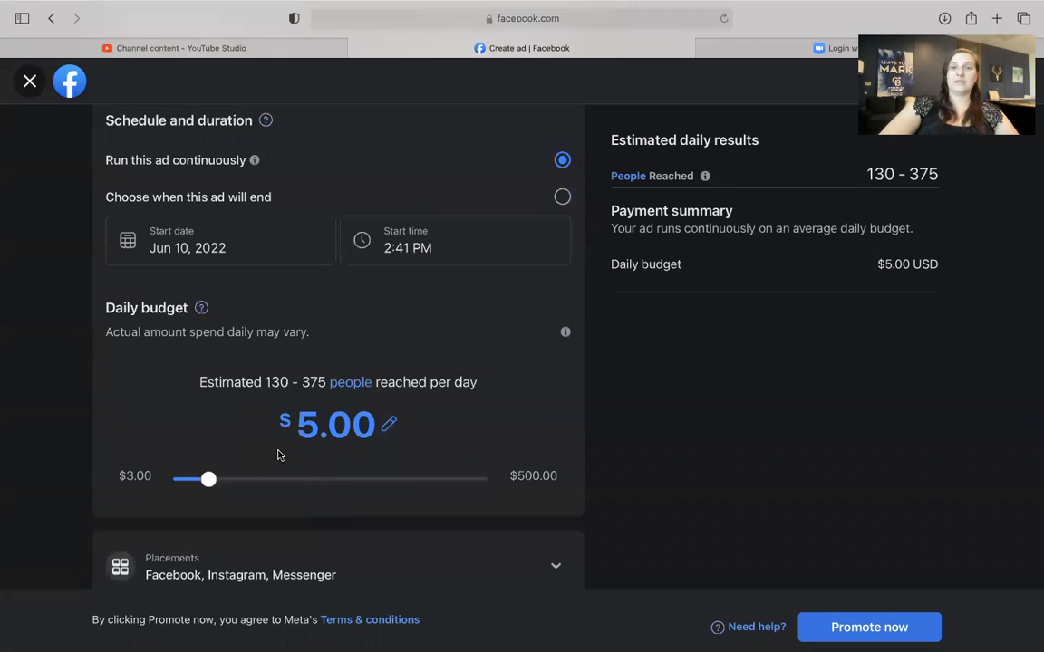
click(419, 217)
click(420, 203)
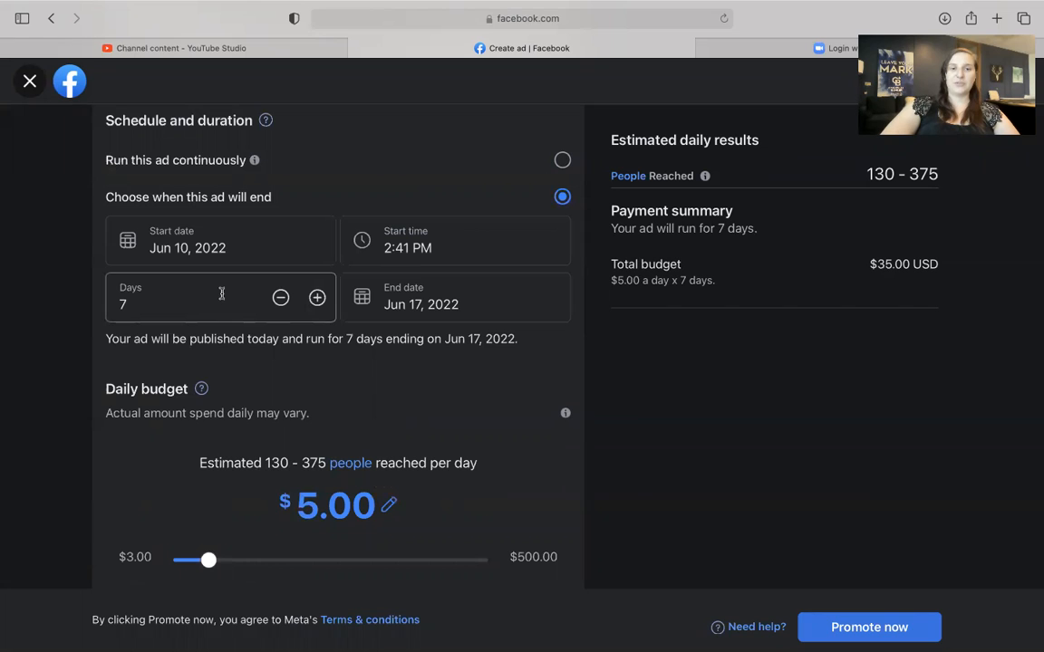
Step: Check the estimated daily reach and raise the ad's daily budget to $12.00
scroll(321, 354, down, 1)
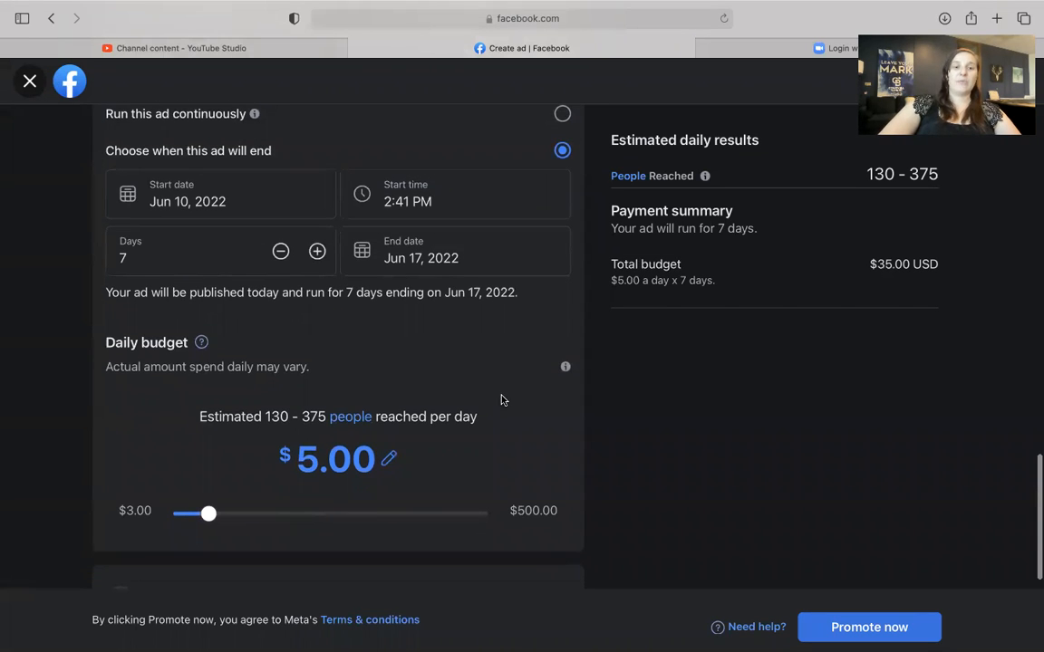
drag(494, 424, 170, 421)
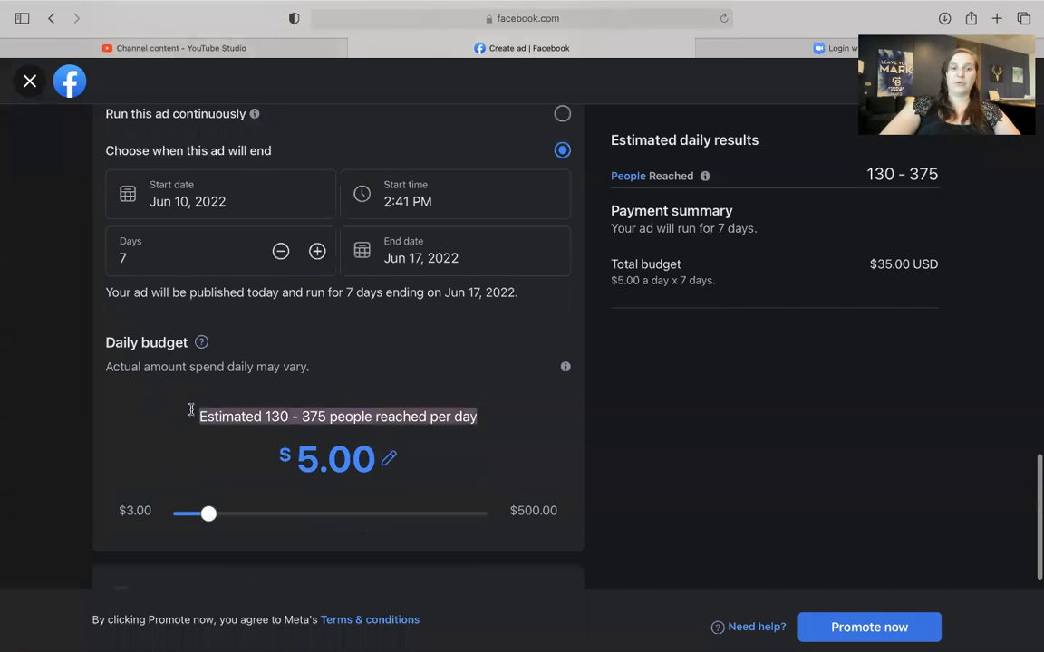
click(184, 412)
drag(209, 516, 289, 522)
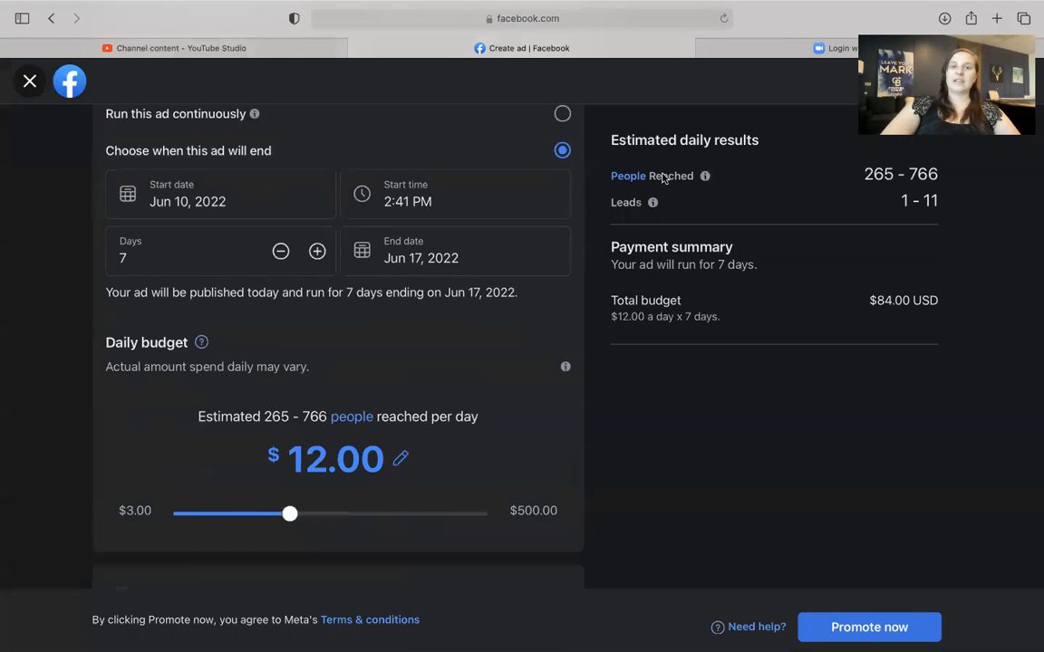
Step: Review the estimated daily results for people reached and leads, and the total budget in the payment summary
drag(611, 141, 764, 136)
click(764, 136)
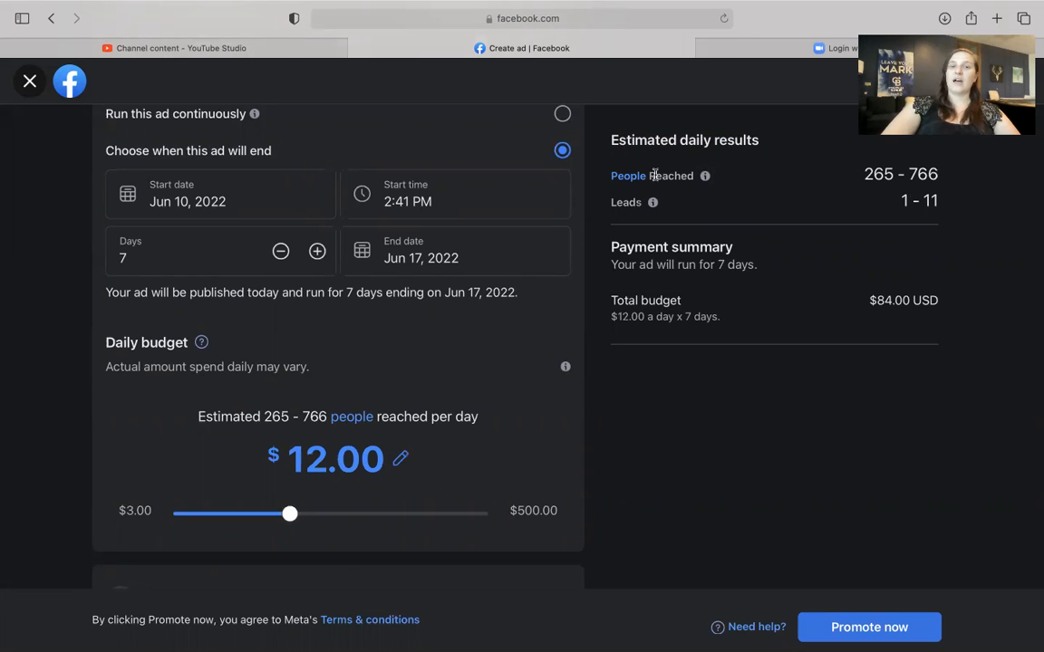
drag(611, 200, 637, 201)
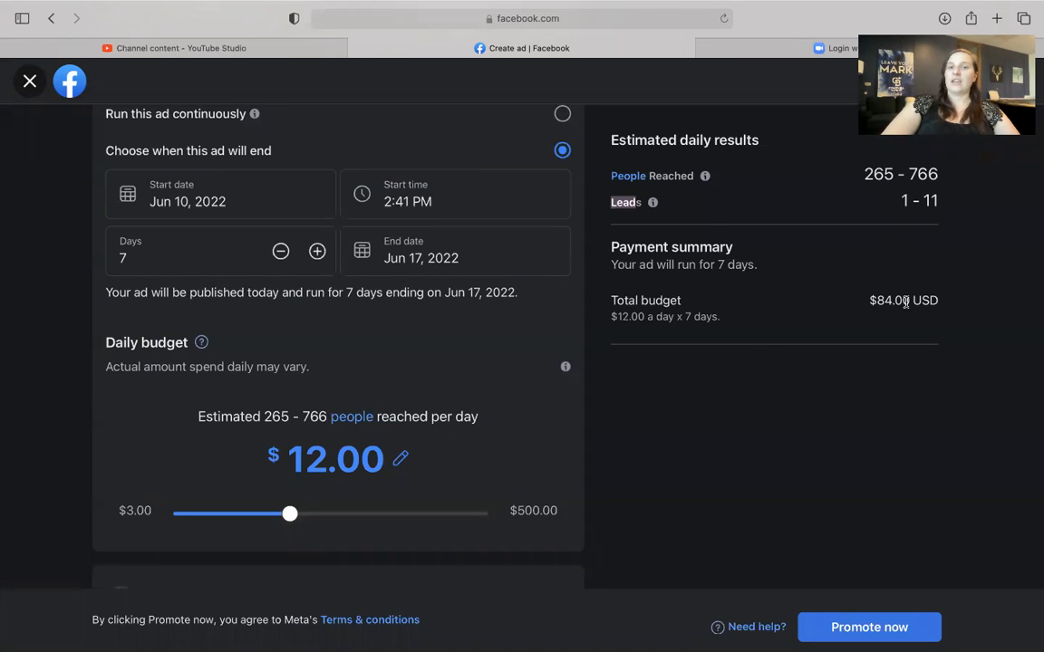
drag(940, 303, 869, 299)
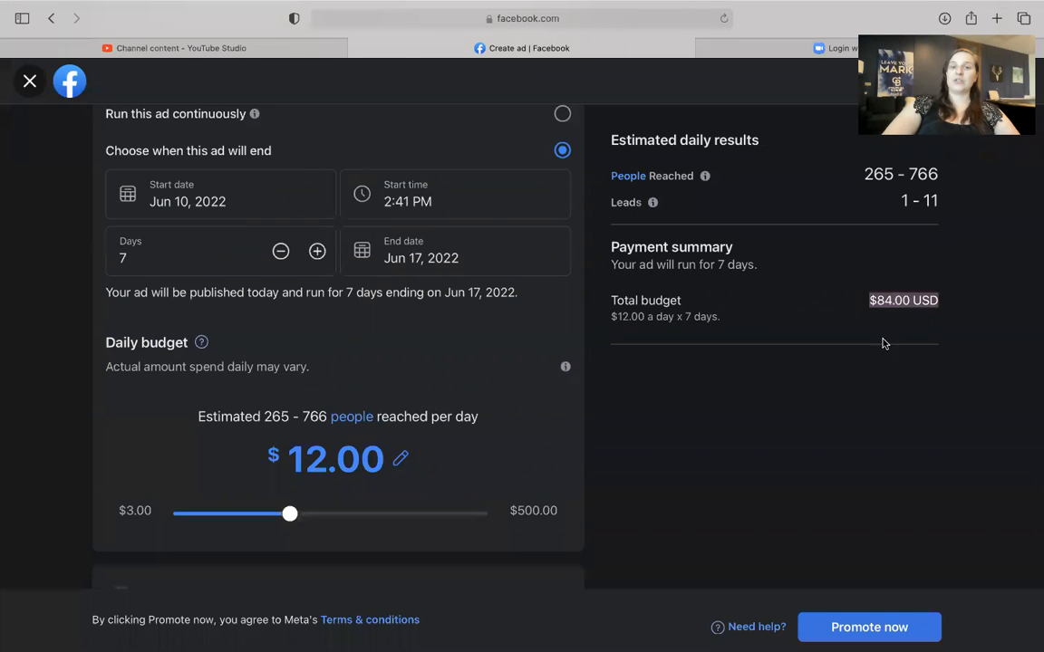
click(713, 444)
Step: Examine the ad's placement options, collapse them unchanged and look over the payment method section
scroll(713, 445, down, 5)
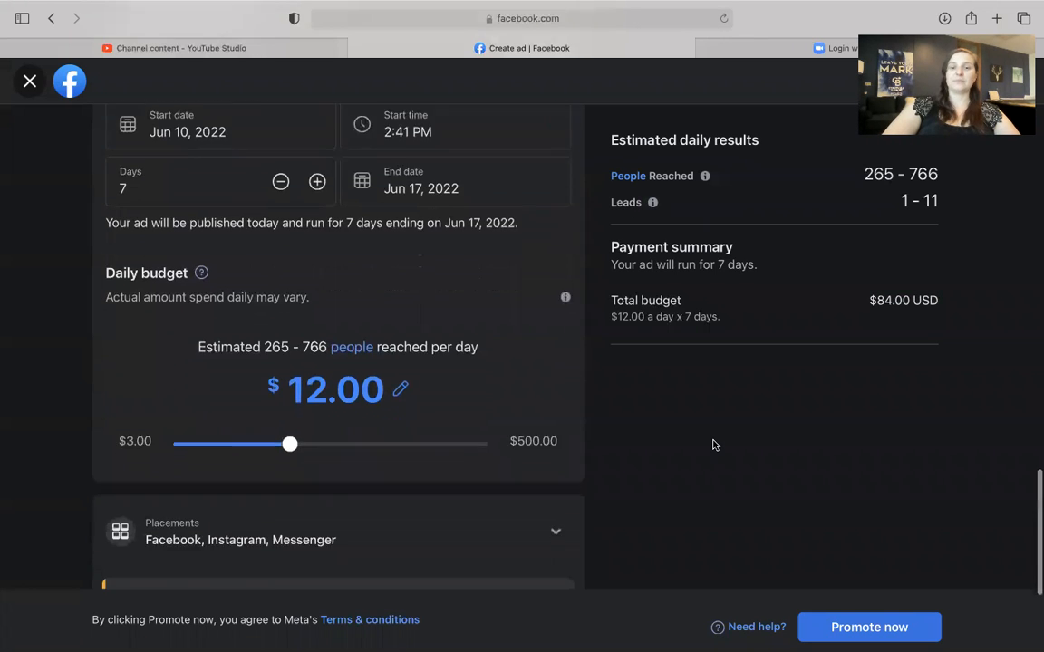
scroll(713, 444, down, 2)
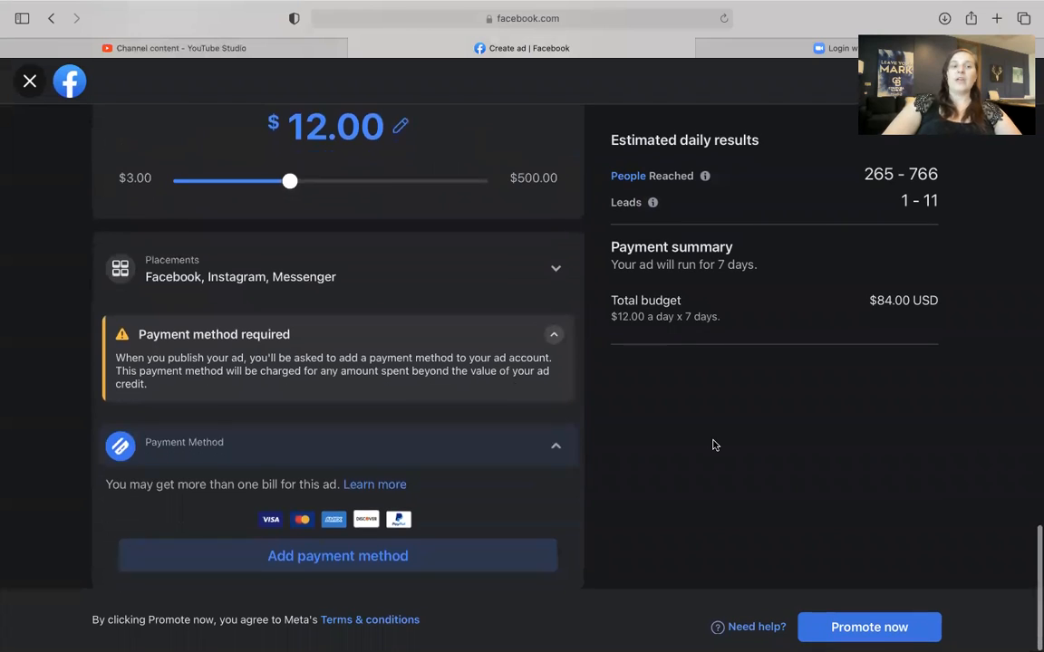
click(372, 264)
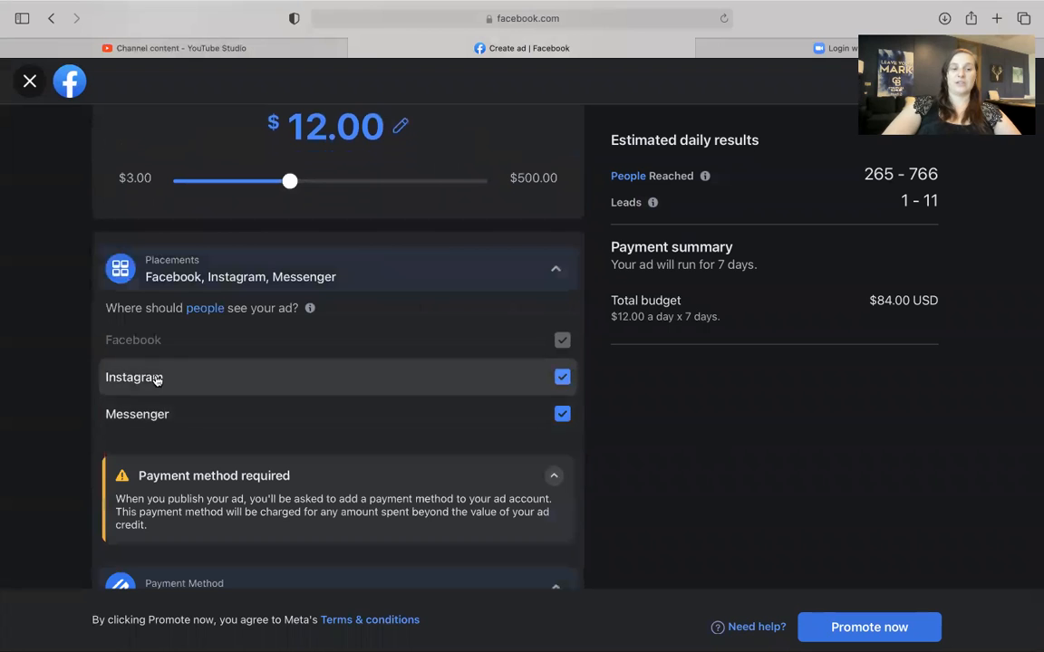
click(477, 277)
scroll(290, 471, down, 1)
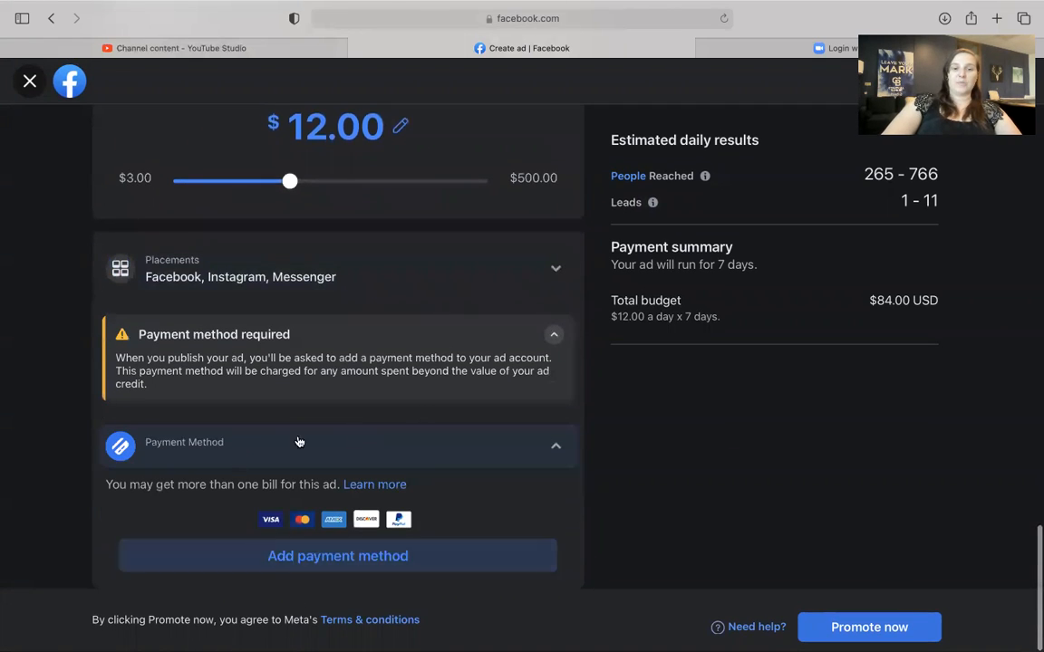